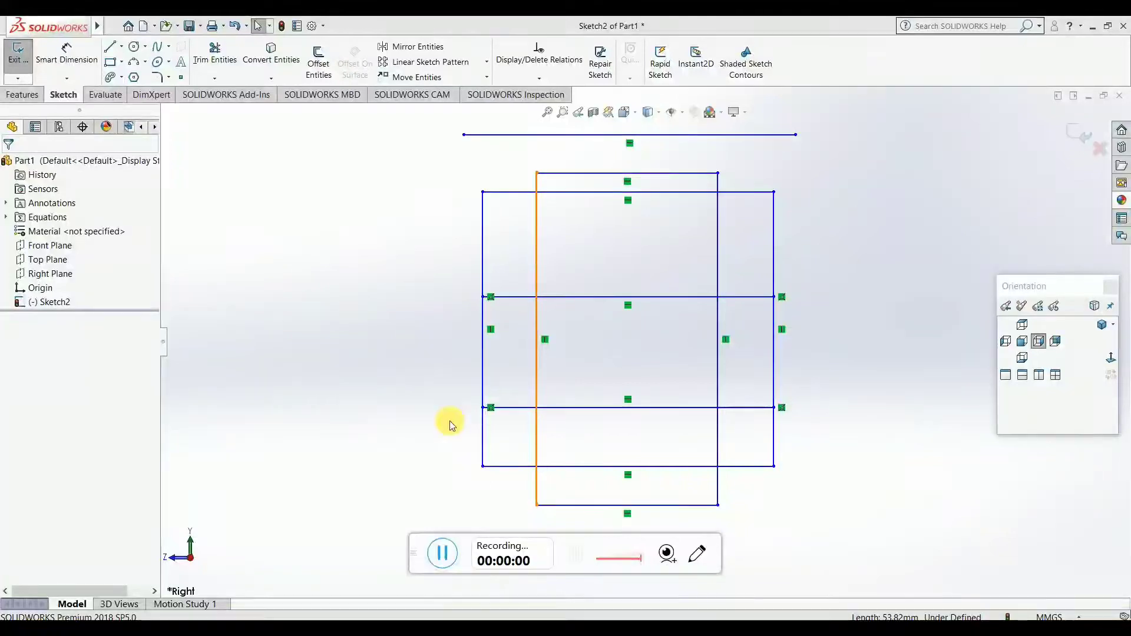
# Step: Power-trim across the top line and up the right-side lines, then undo the power trims
pyautogui.moveTo(416, 536); pyautogui.dragTo(393, 615)
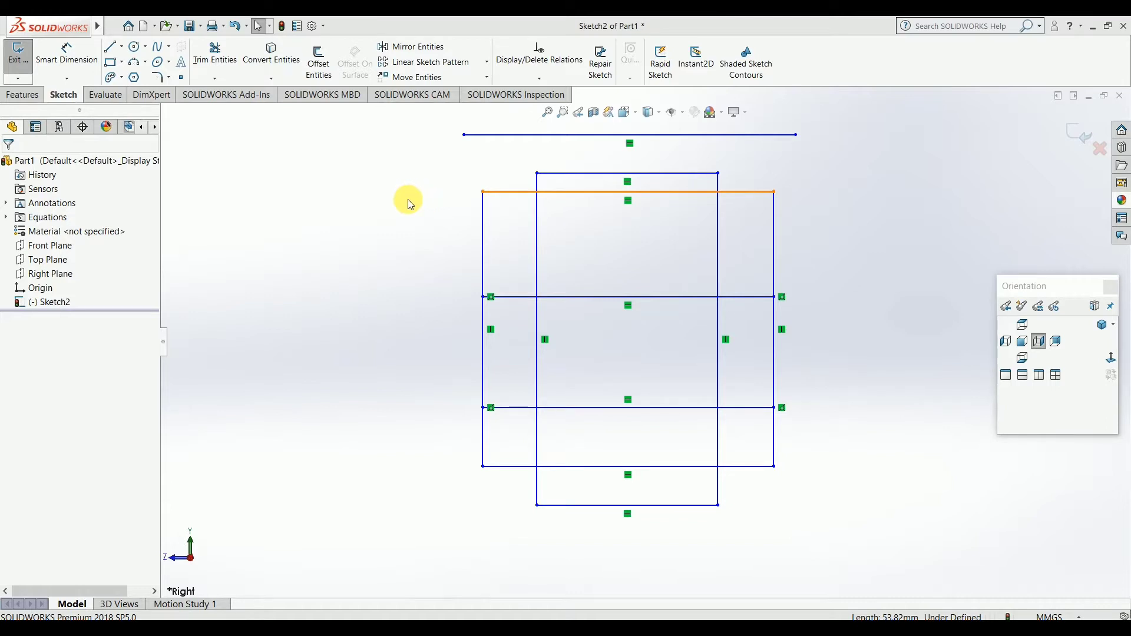
pyautogui.click(215, 79)
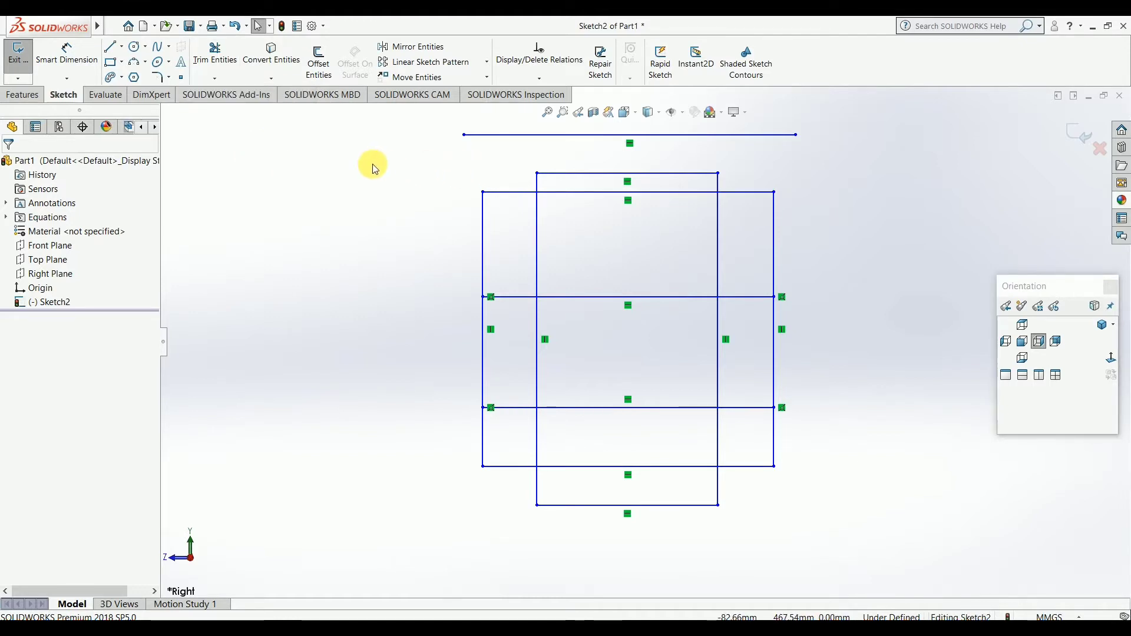
pyautogui.press('z')
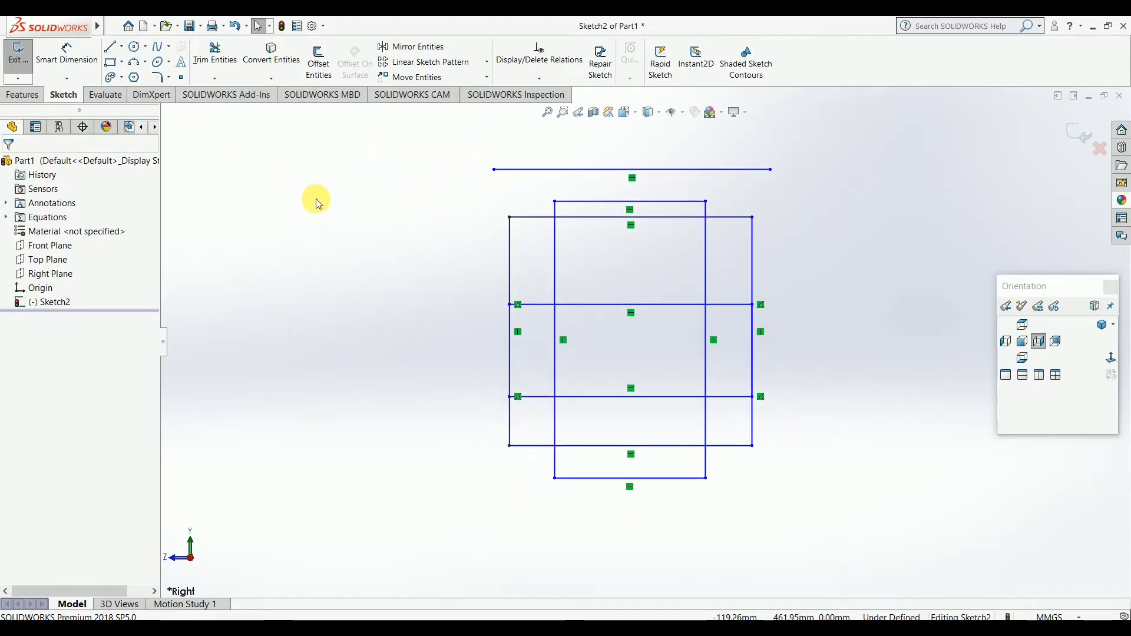
pyautogui.click(222, 65)
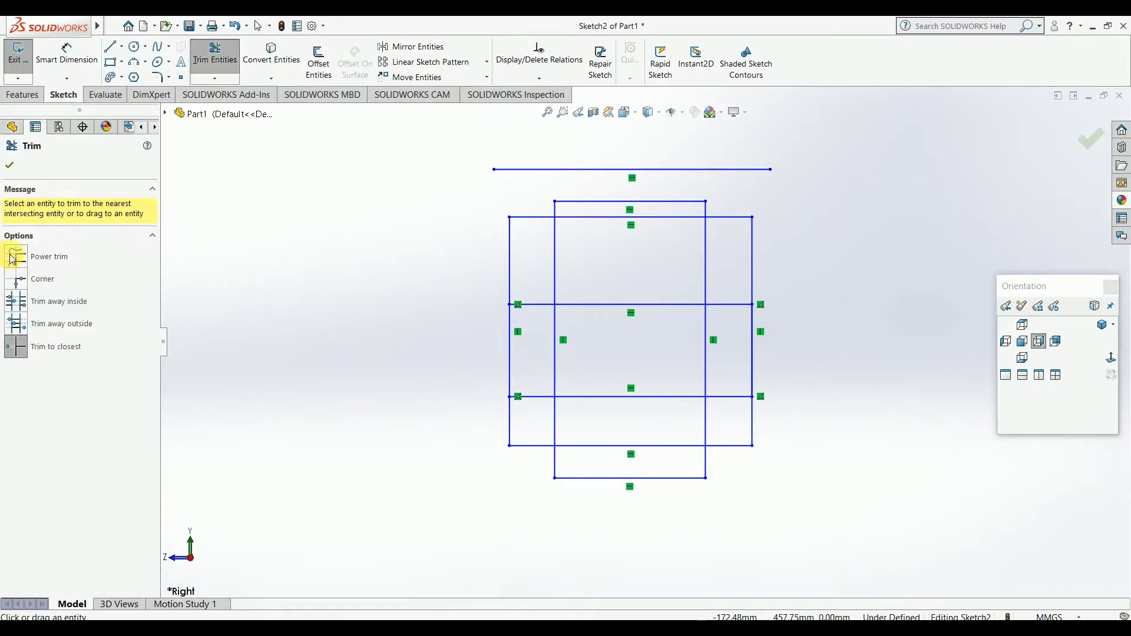
pyautogui.click(17, 257)
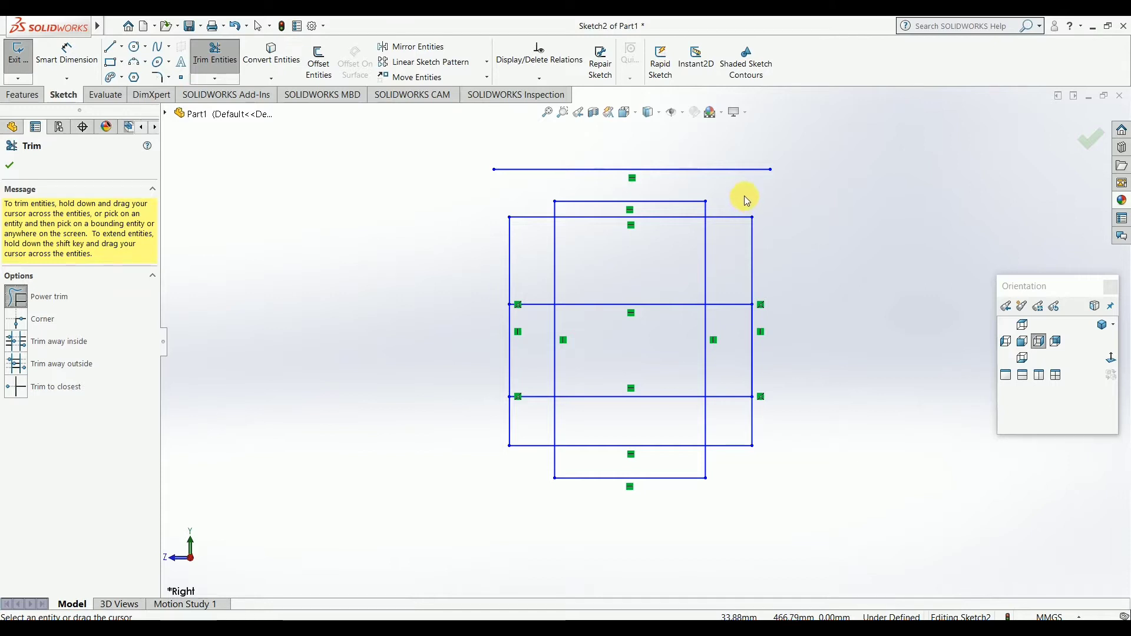
pyautogui.moveTo(746, 196)
pyautogui.mouseDown()
pyautogui.moveTo(705, 240)
pyautogui.moveTo(669, 245)
pyautogui.moveTo(657, 308)
pyautogui.moveTo(742, 342)
pyautogui.moveTo(772, 383)
pyautogui.moveTo(742, 423)
pyautogui.mouseUp()
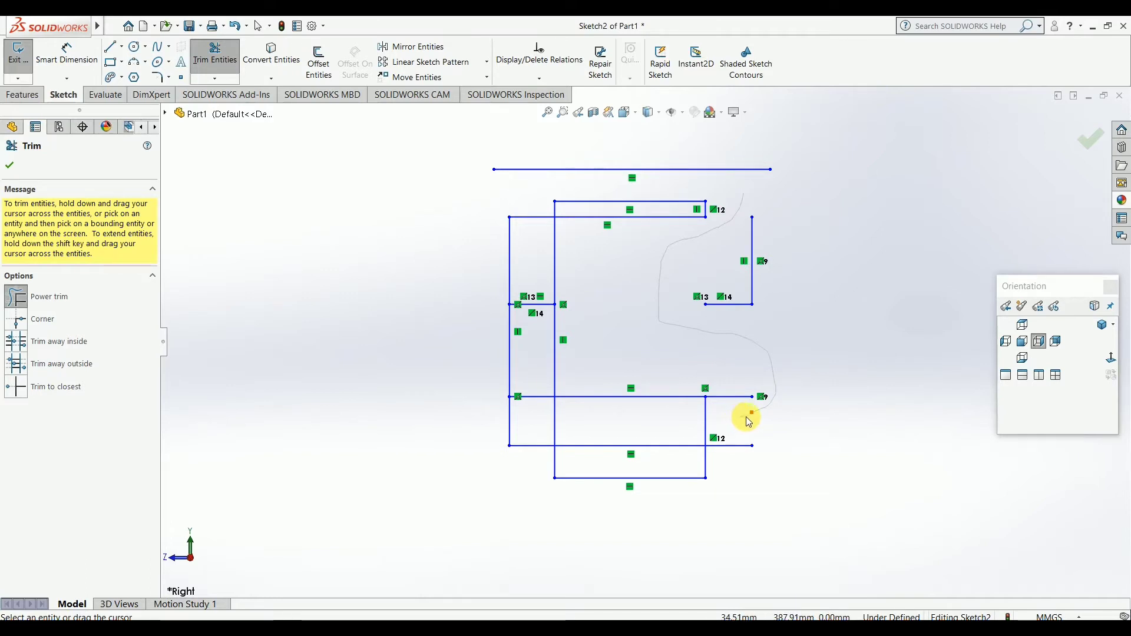
pyautogui.moveTo(746, 421)
pyautogui.mouseDown()
pyautogui.moveTo(732, 427)
pyautogui.moveTo(756, 415)
pyautogui.mouseUp()
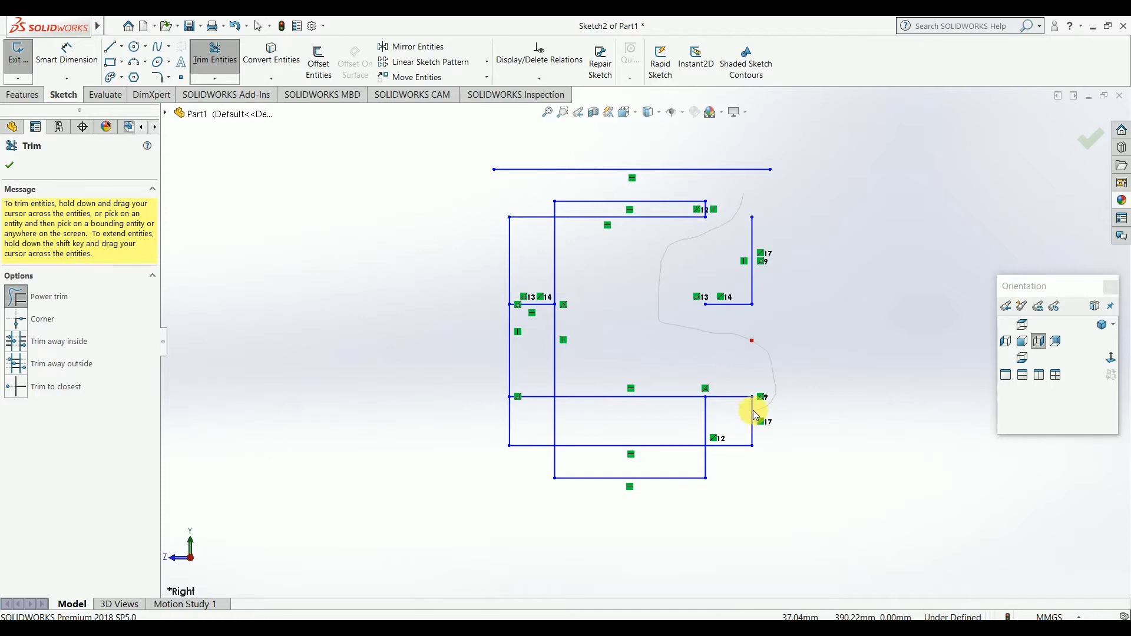
pyautogui.moveTo(755, 415)
pyautogui.mouseDown()
pyautogui.moveTo(790, 373)
pyautogui.moveTo(770, 344)
pyautogui.moveTo(666, 323)
pyautogui.moveTo(660, 285)
pyautogui.moveTo(682, 245)
pyautogui.moveTo(747, 200)
pyautogui.moveTo(730, 250)
pyautogui.moveTo(735, 290)
pyautogui.moveTo(684, 247)
pyautogui.moveTo(744, 195)
pyautogui.moveTo(724, 235)
pyautogui.mouseUp()
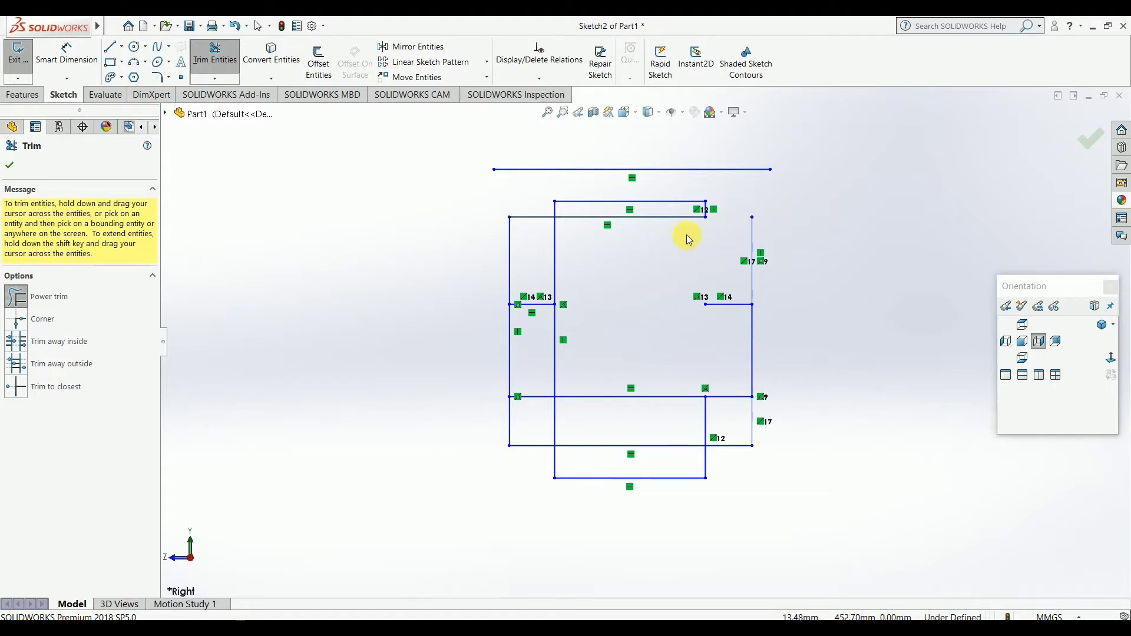
pyautogui.hotkey('ctrl', 'z')
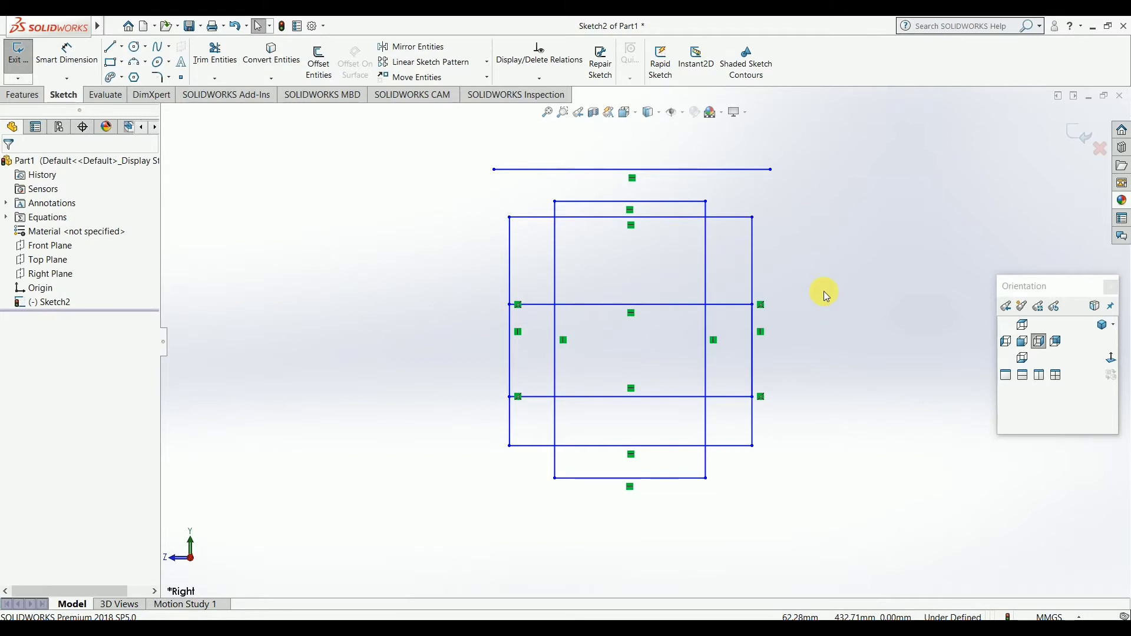
# Step: Corner-trim the inner rectangle's right vertical with the outer top line, then undo it
pyautogui.click(222, 69)
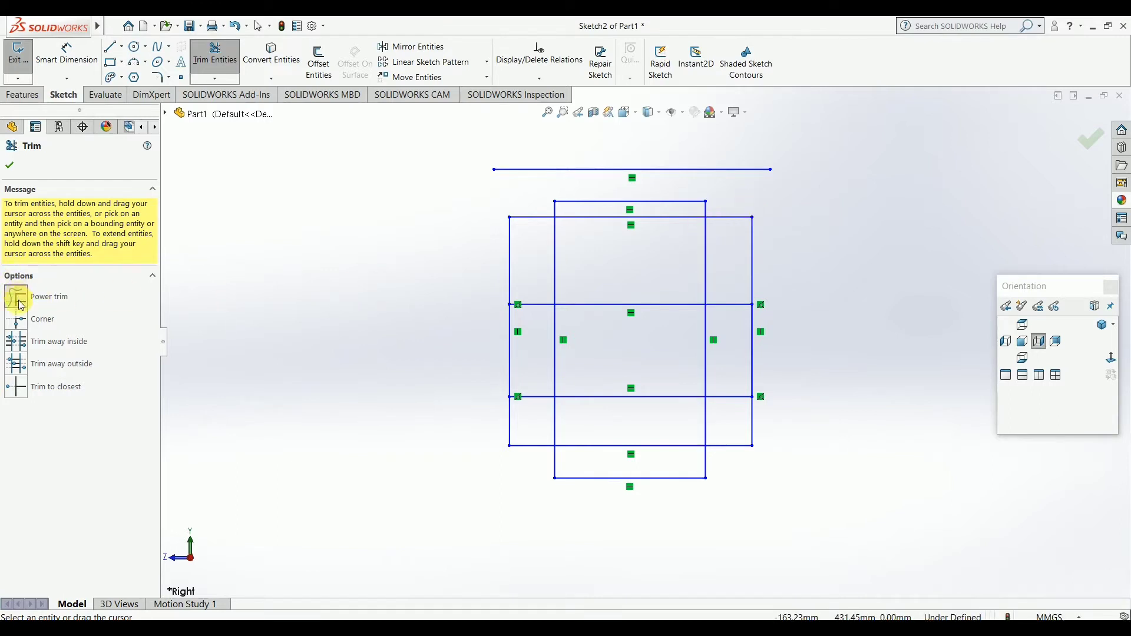
pyautogui.click(17, 320)
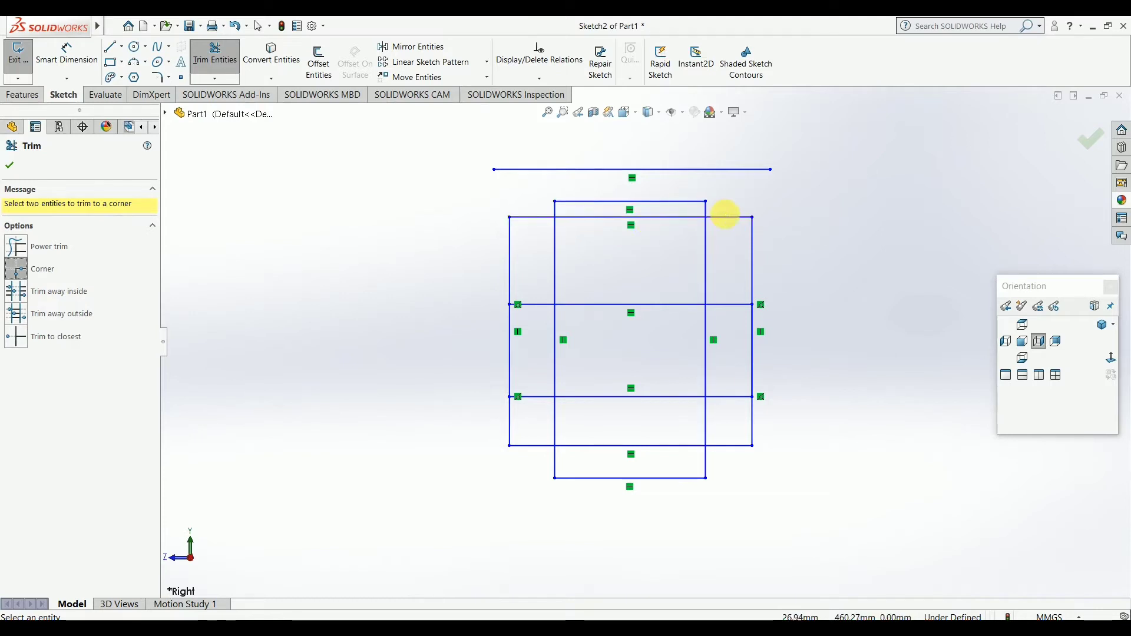
pyautogui.click(706, 210)
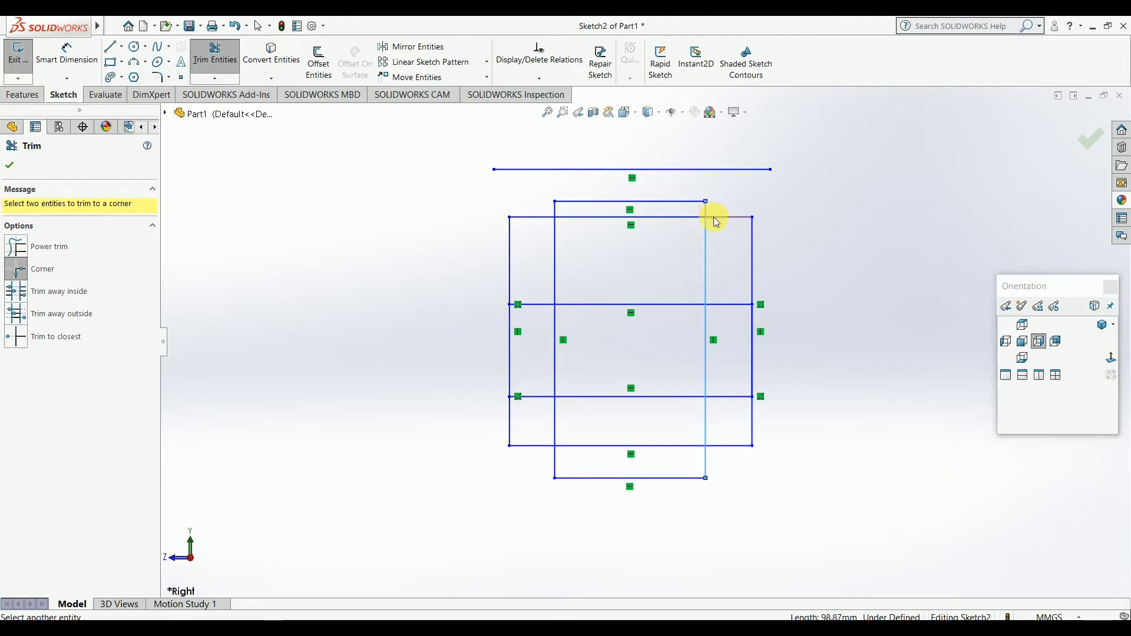
pyautogui.click(717, 221)
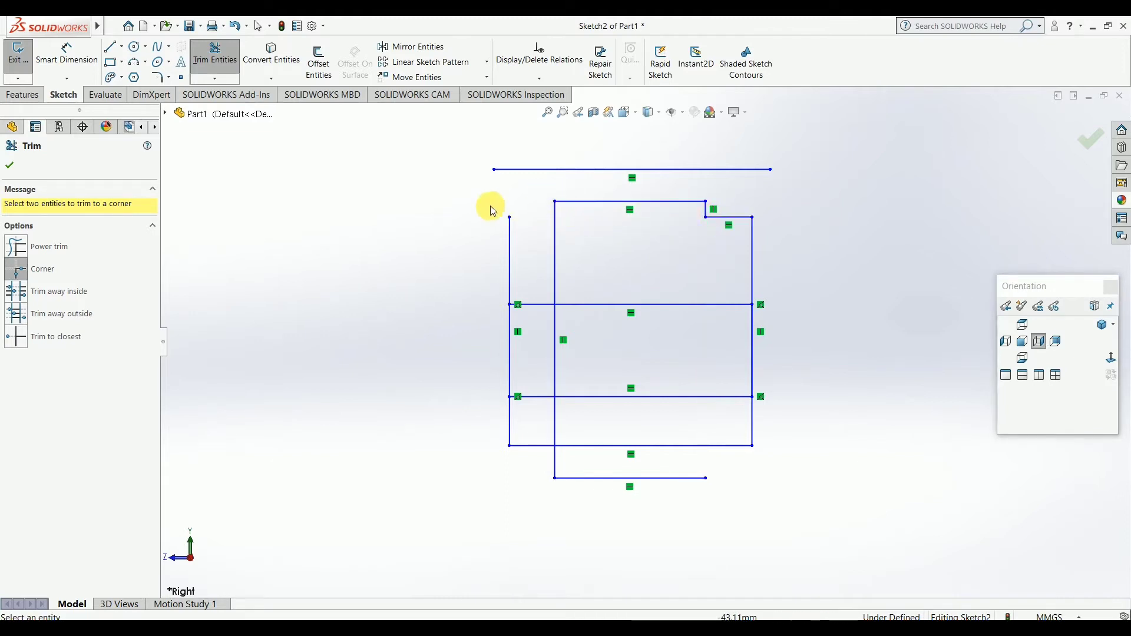
pyautogui.press('Escape')
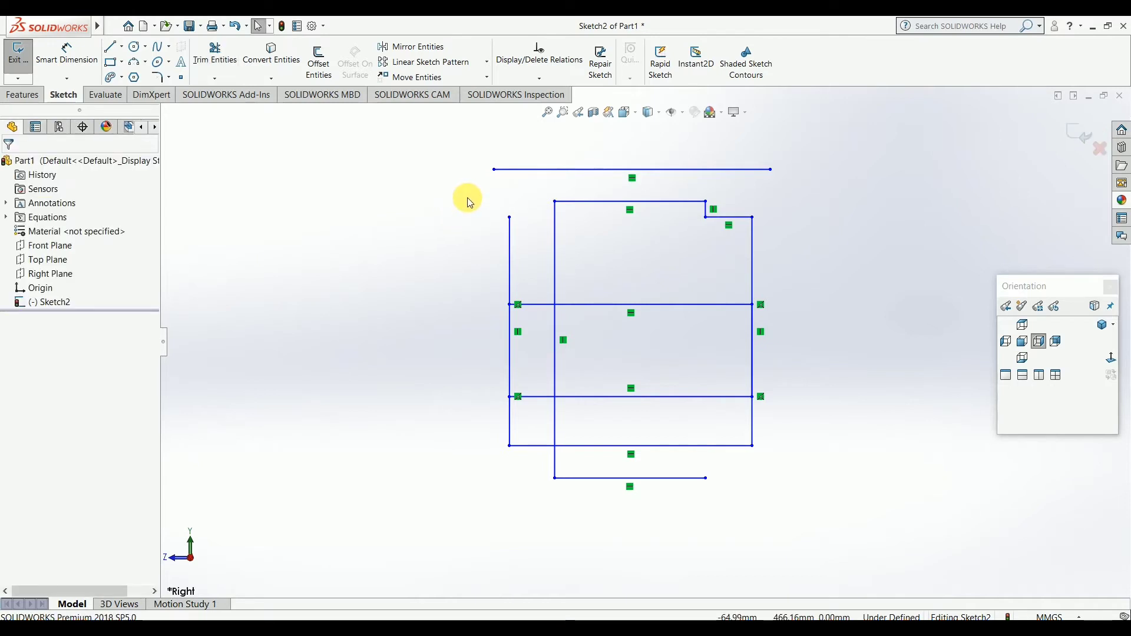
pyautogui.hotkey('ctrl', 'z')
# Step: Trim away the lower line's portion inside the inner rectangle's two verticals, then undo it
pyautogui.click(232, 70)
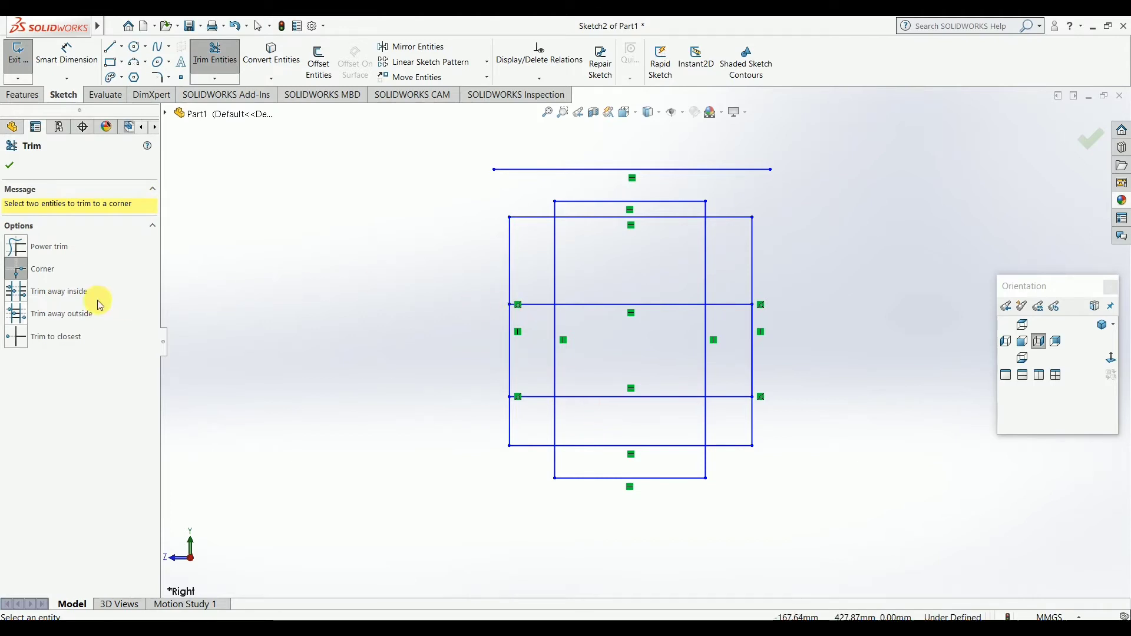
pyautogui.click(58, 293)
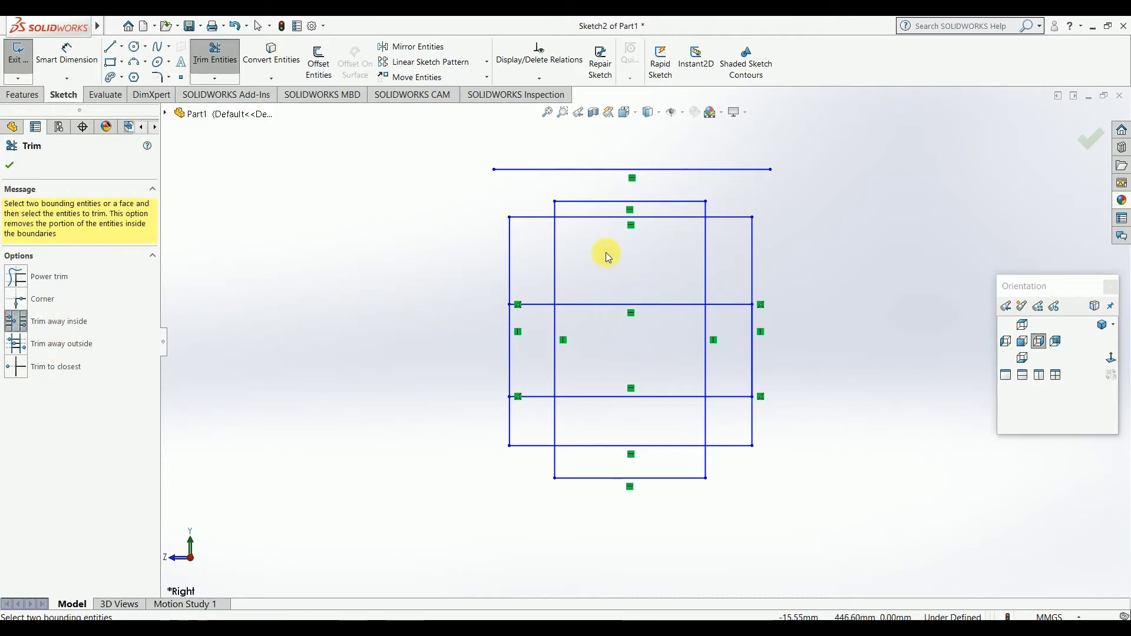
pyautogui.click(556, 252)
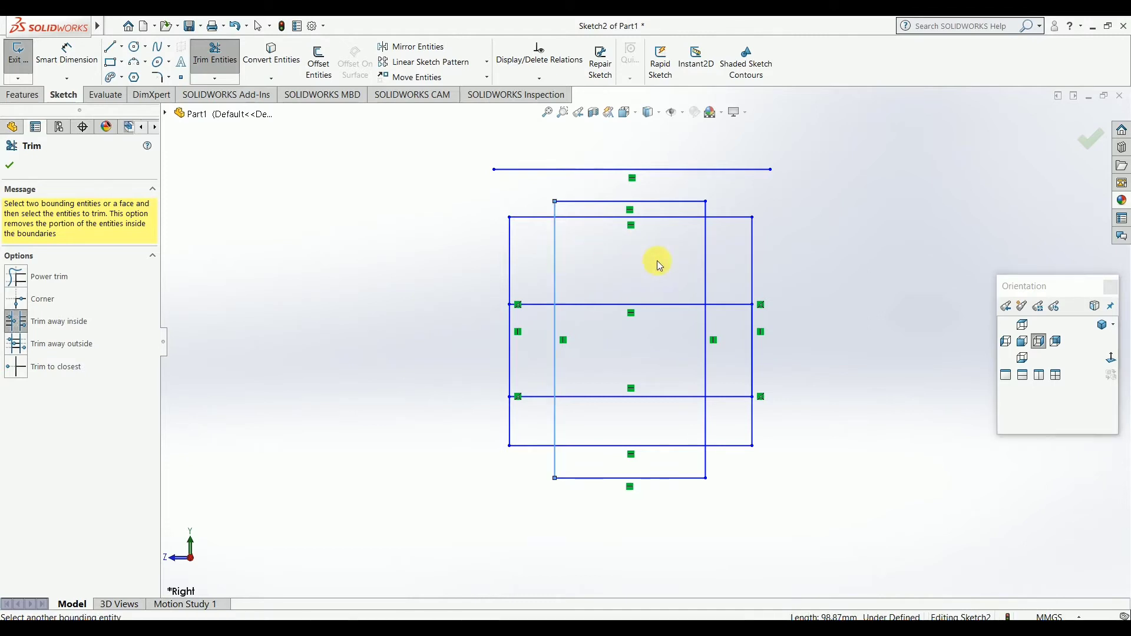
pyautogui.click(706, 272)
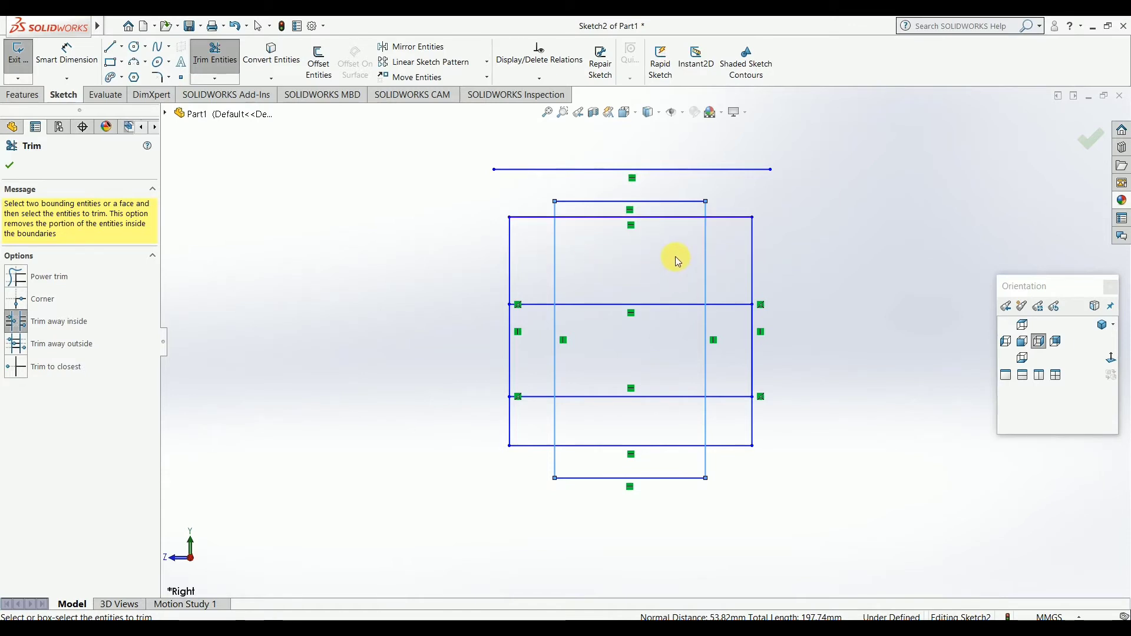
pyautogui.click(657, 394)
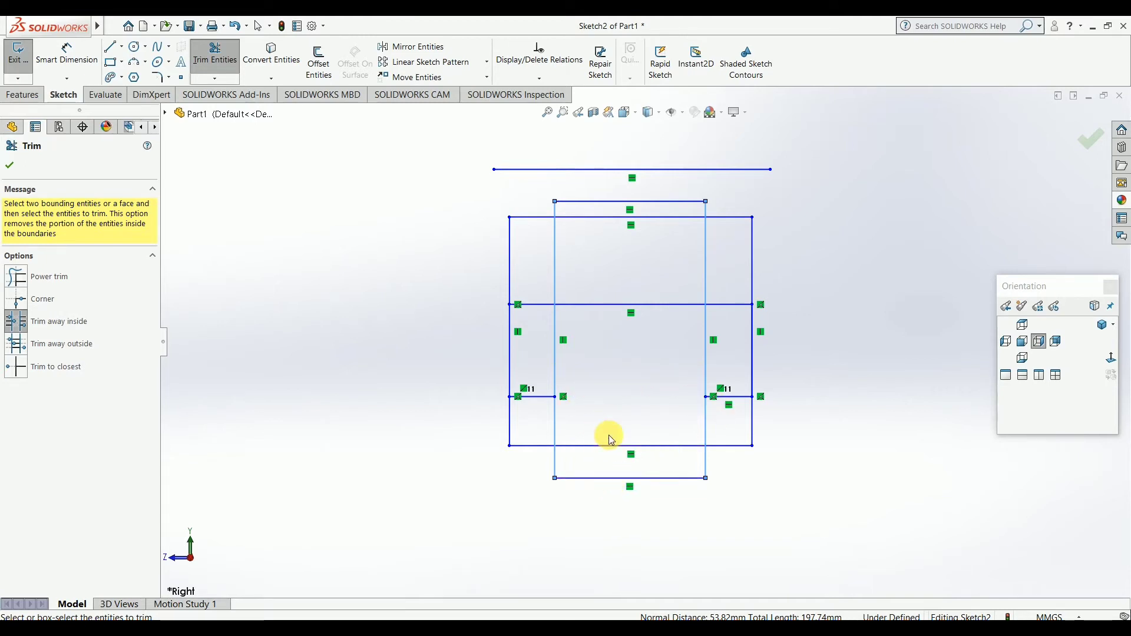
pyautogui.scroll(1, 656, 341)
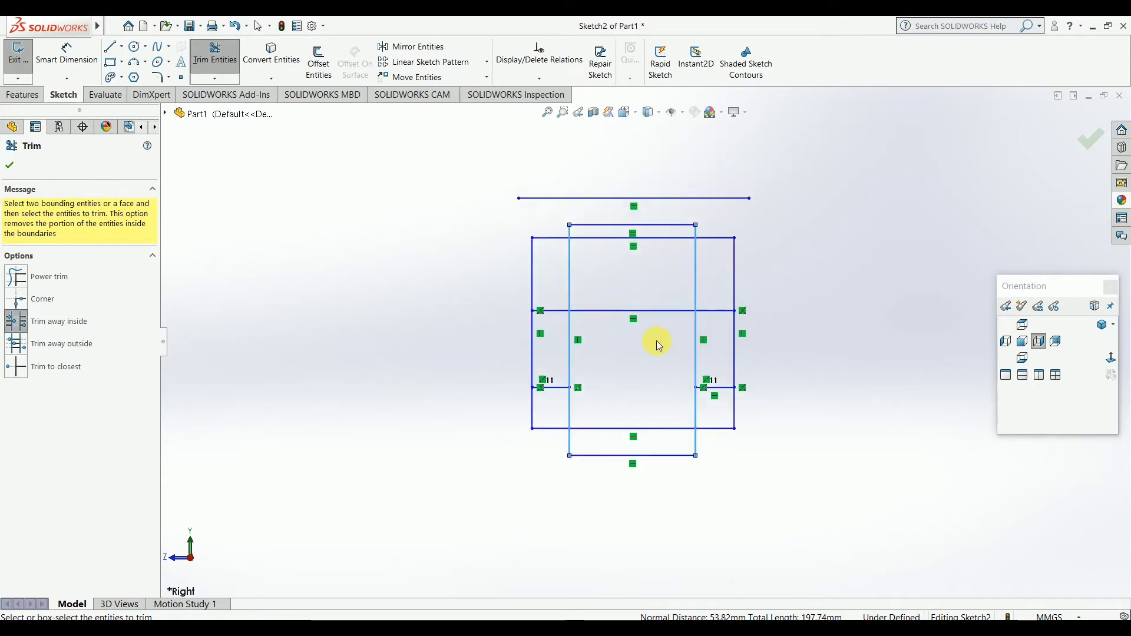
pyautogui.scroll(-4, 653, 338)
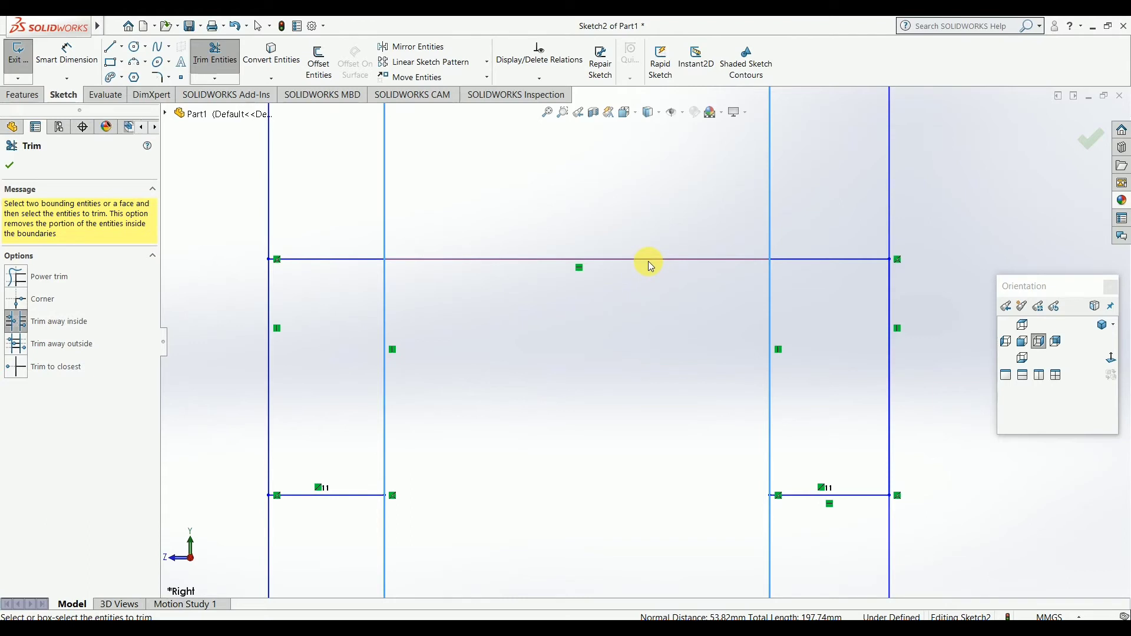
pyautogui.scroll(-2, 645, 271)
pyautogui.scroll(4, 645, 280)
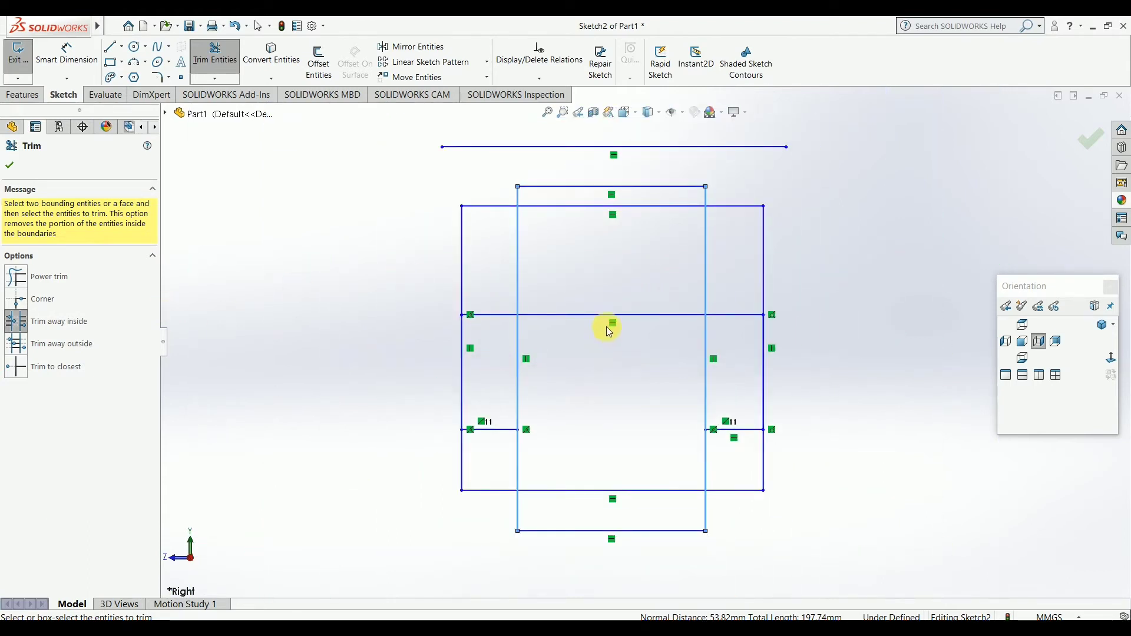
pyautogui.hotkey('ctrl', 'z')
pyautogui.press('Escape')
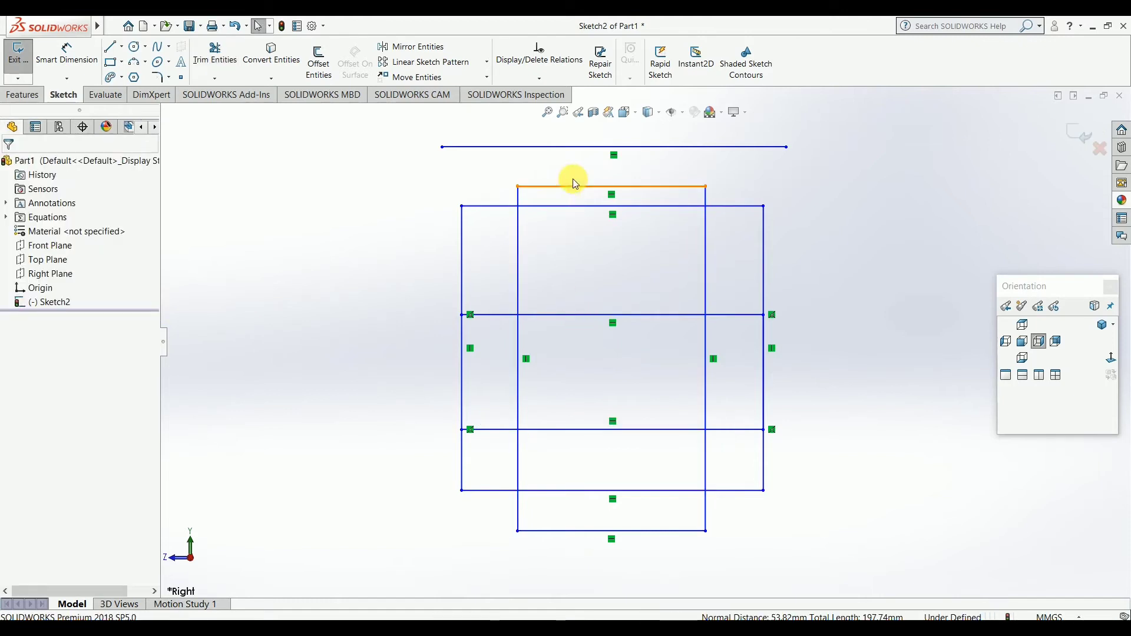
# Step: Trim away the middle line's ends outside the inner rectangle's verticals, then undo it
pyautogui.click(214, 52)
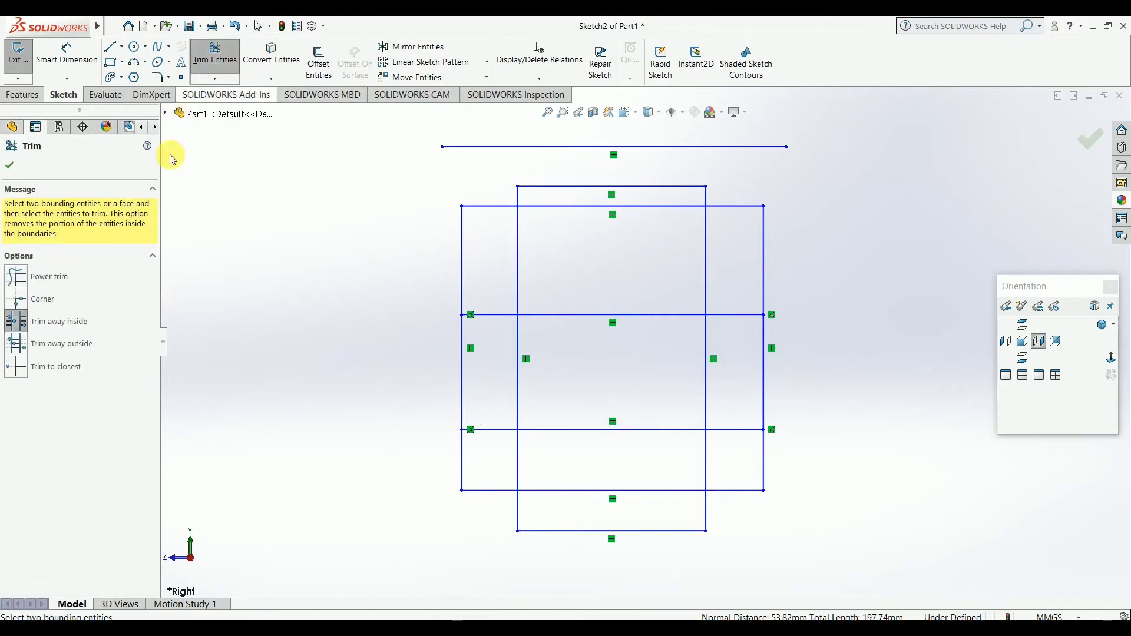
pyautogui.click(80, 345)
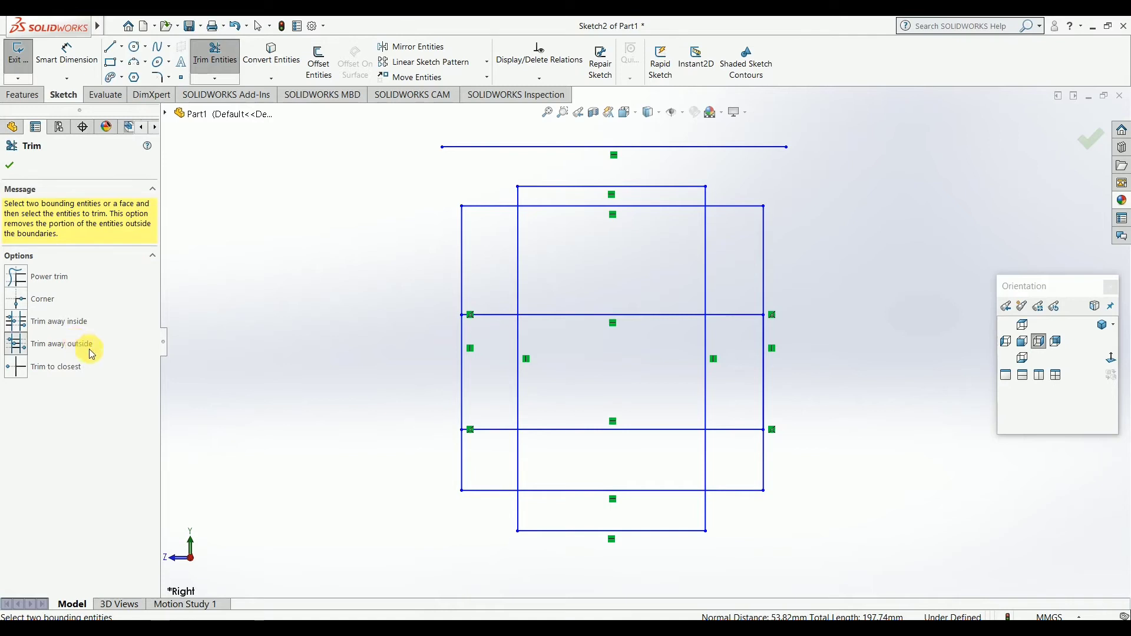
pyautogui.click(518, 270)
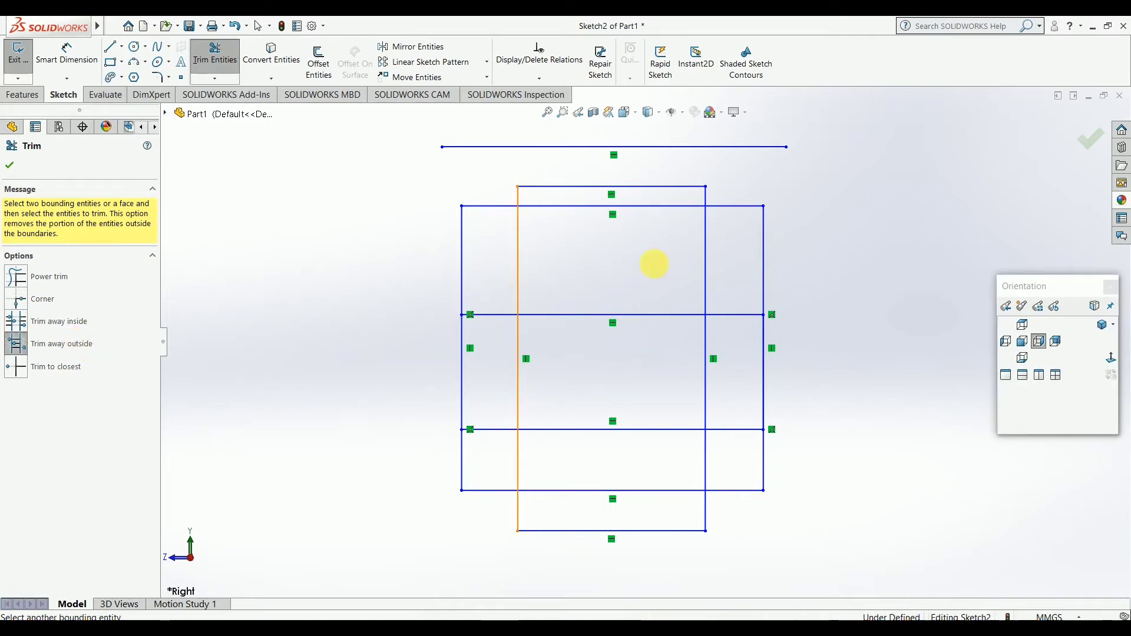
pyautogui.click(706, 266)
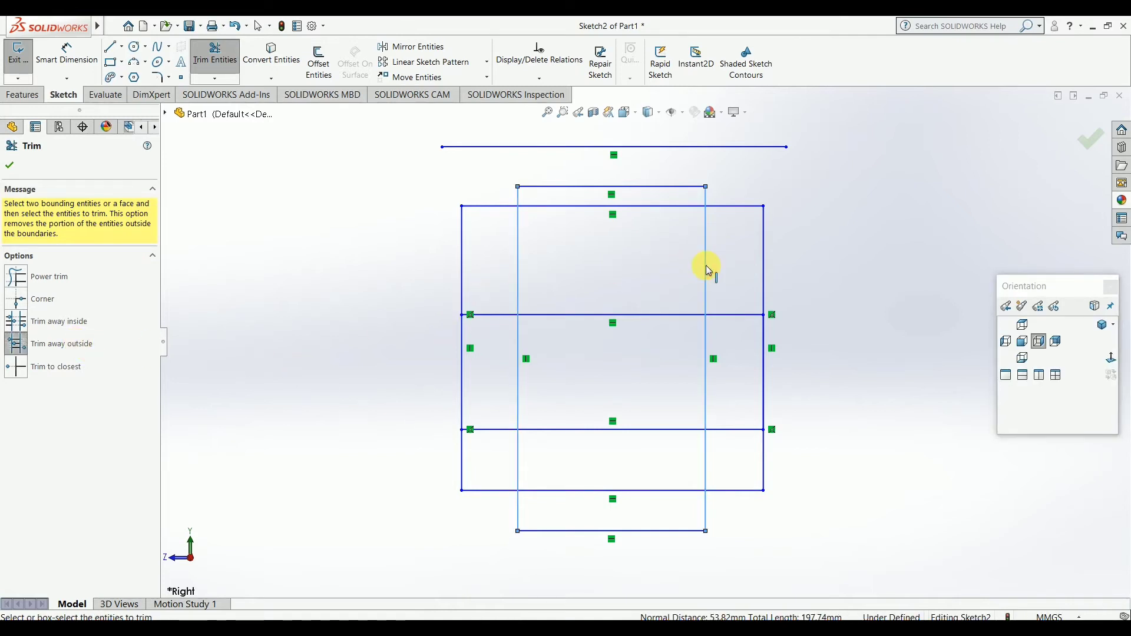
pyautogui.click(665, 315)
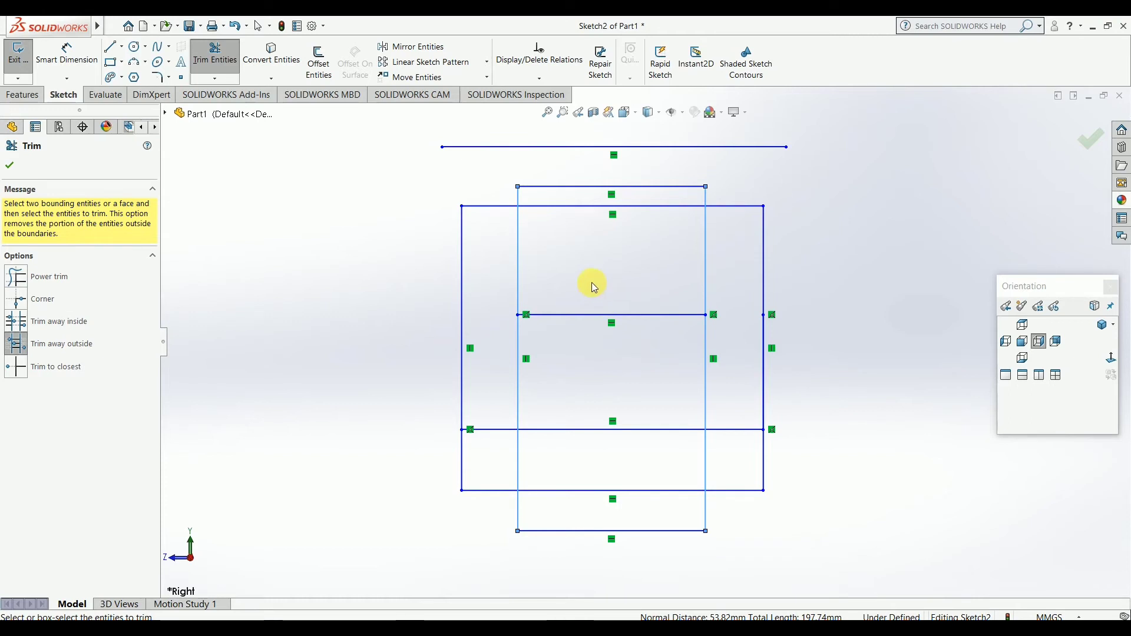
pyautogui.press('Escape')
pyautogui.hotkey('ctrl', 'z')
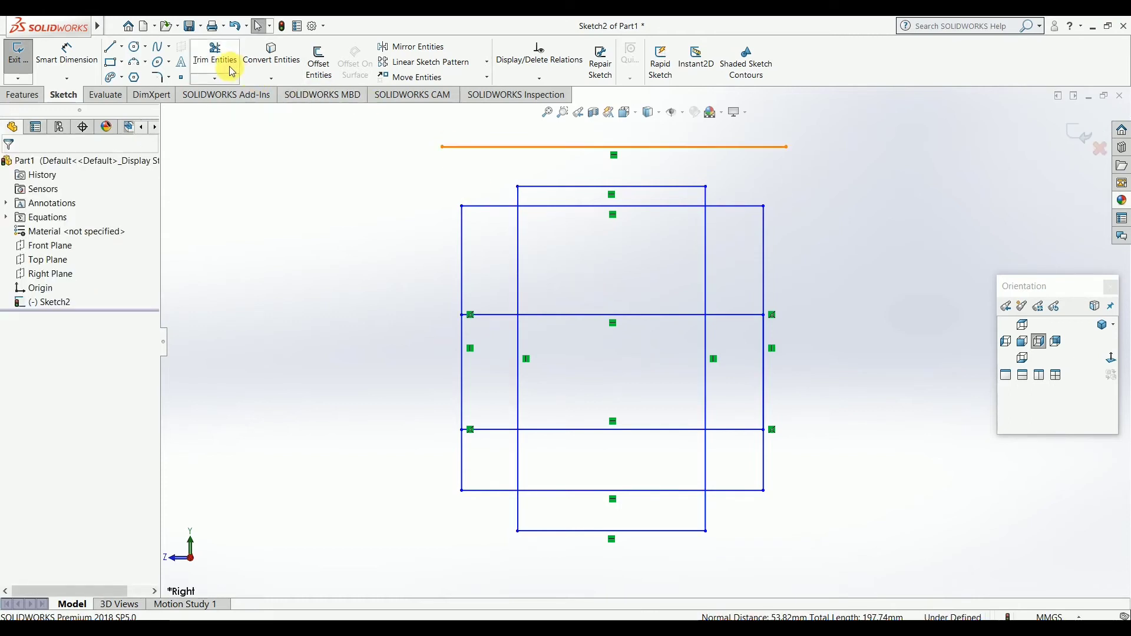
# Step: Trim to closest the middle line's left end and the upper edge span, then undo the upper-edge trim
pyautogui.click(229, 68)
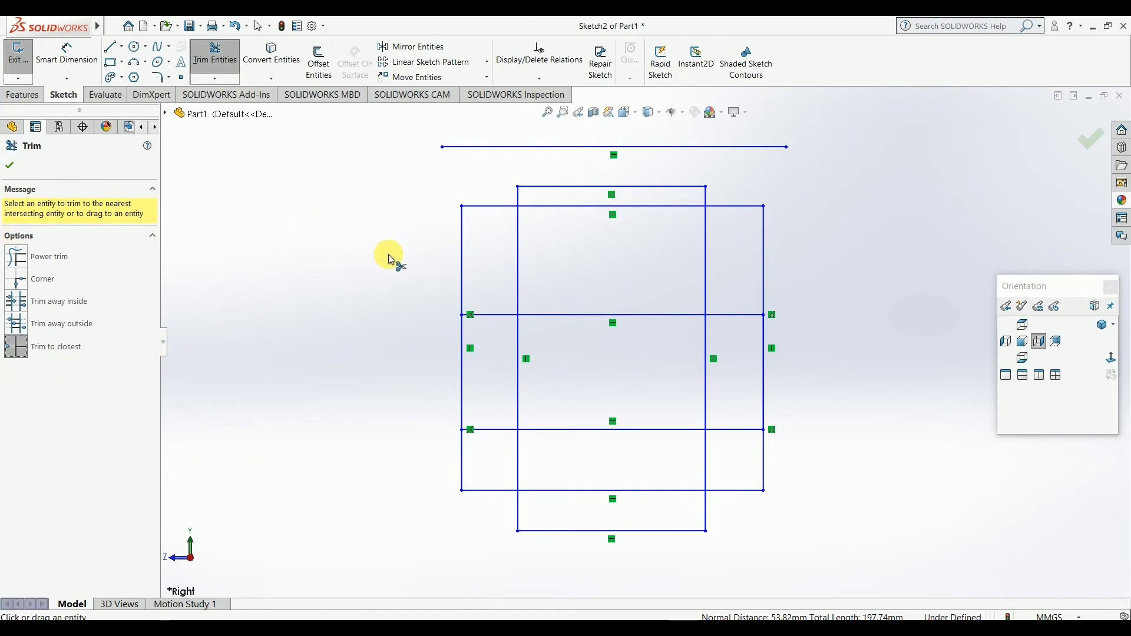
pyautogui.click(498, 317)
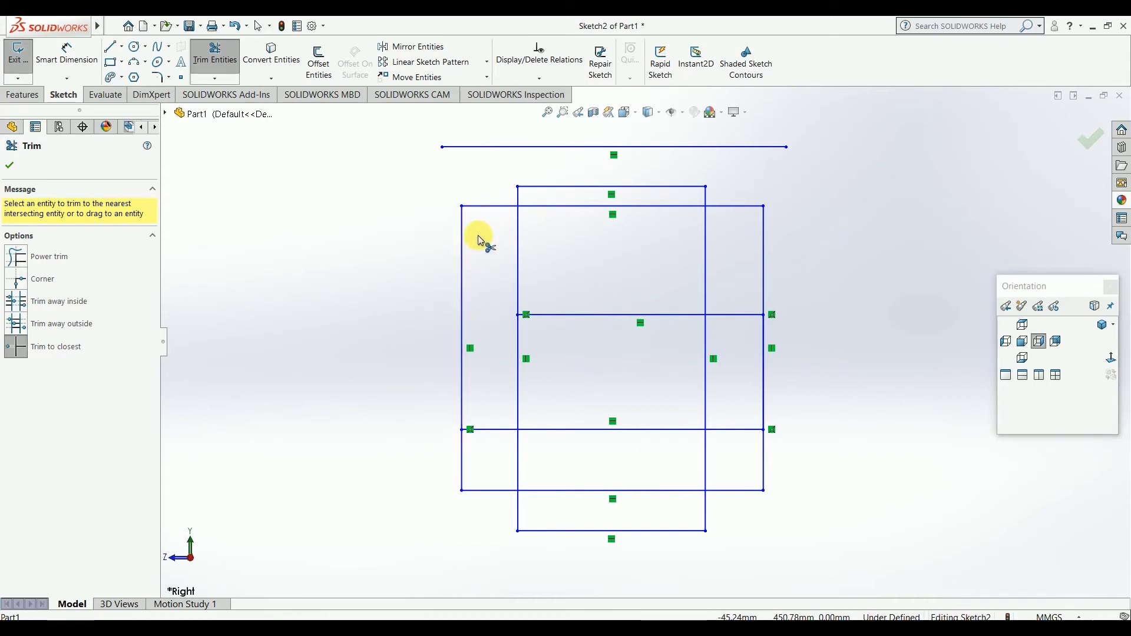
pyautogui.click(554, 210)
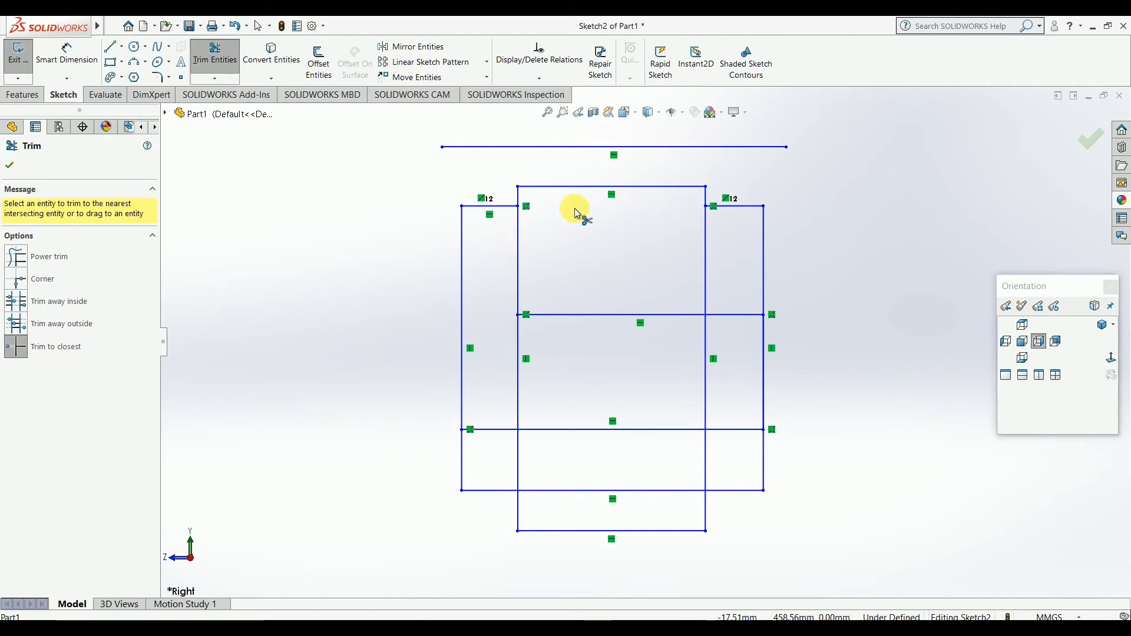
pyautogui.press('Escape')
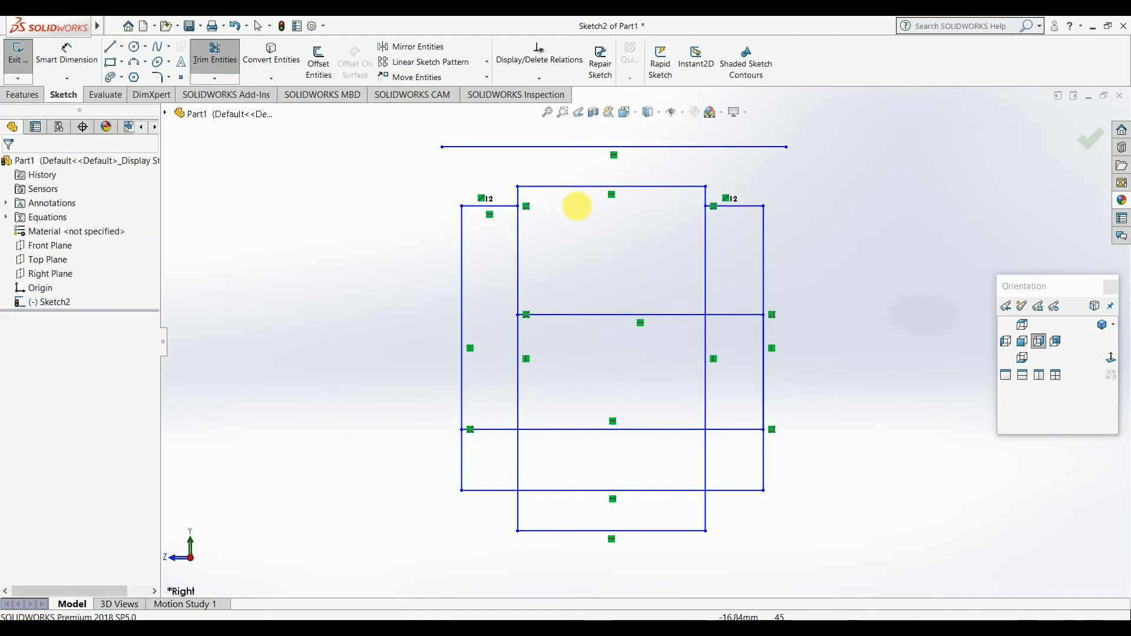
pyautogui.hotkey('ctrl', 'z')
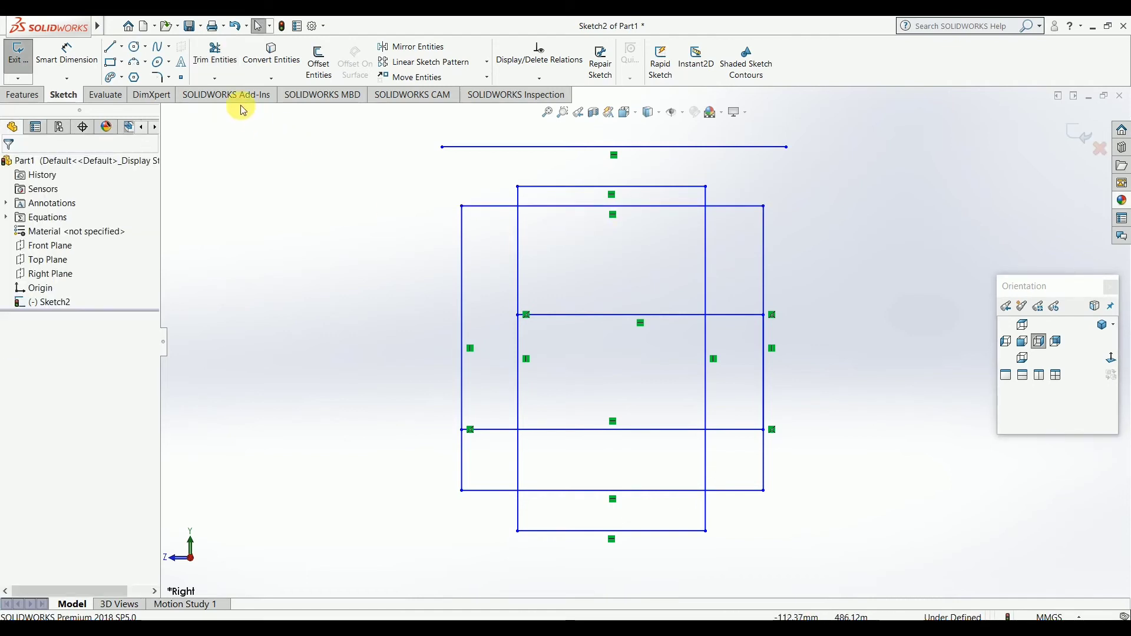
# Step: Extend the inner and outer right vertical lines up to the top horizontal line
pyautogui.click(216, 78)
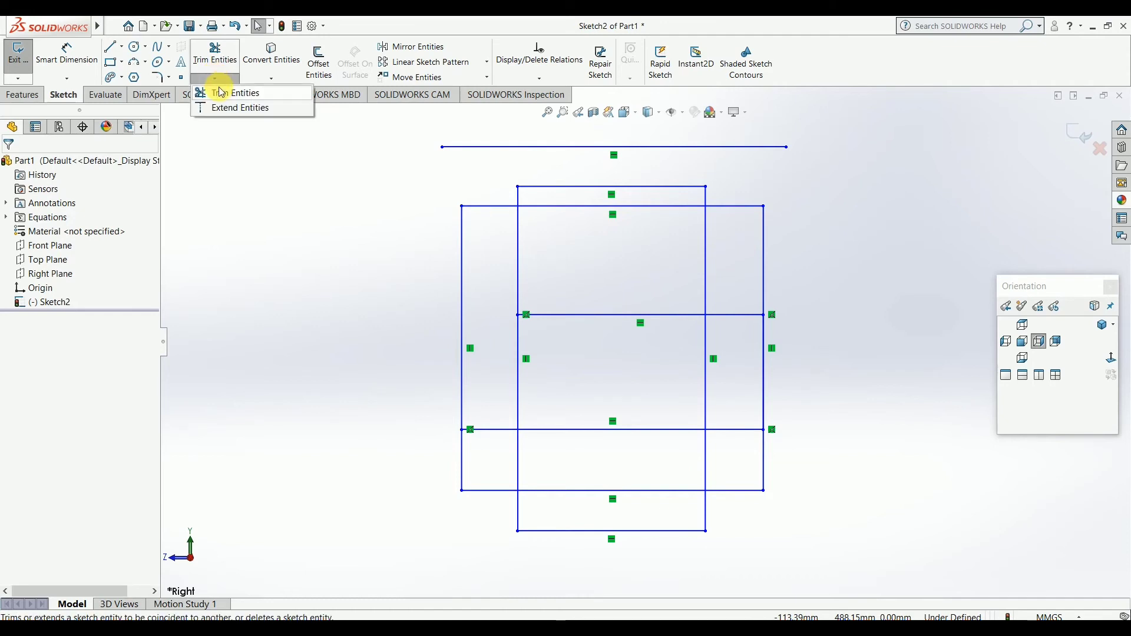
pyautogui.click(230, 112)
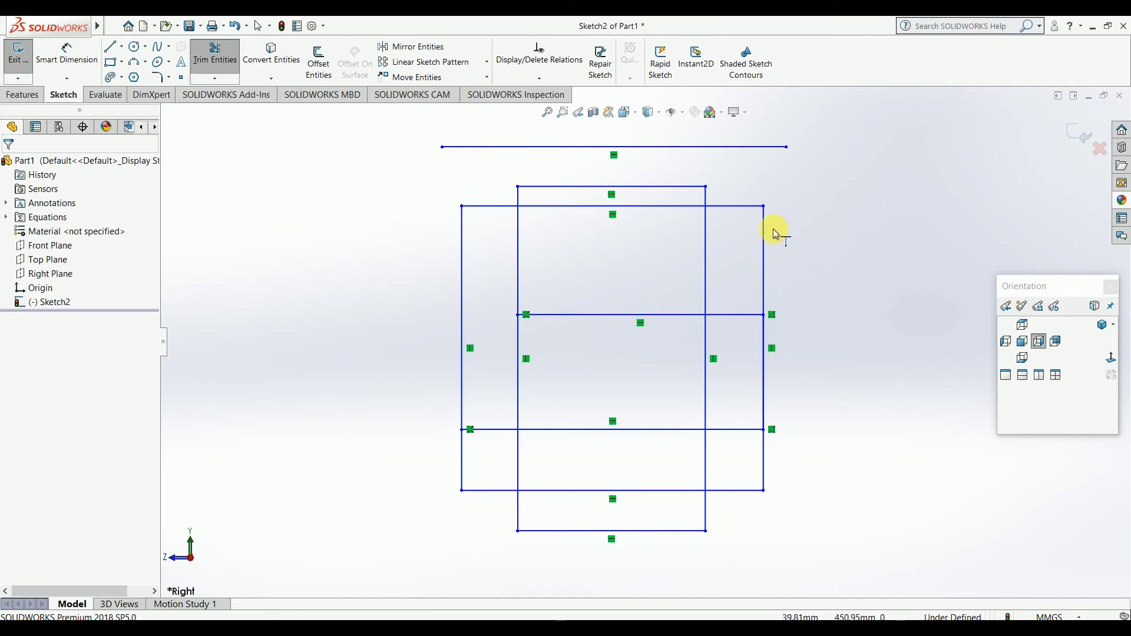
pyautogui.click(705, 199)
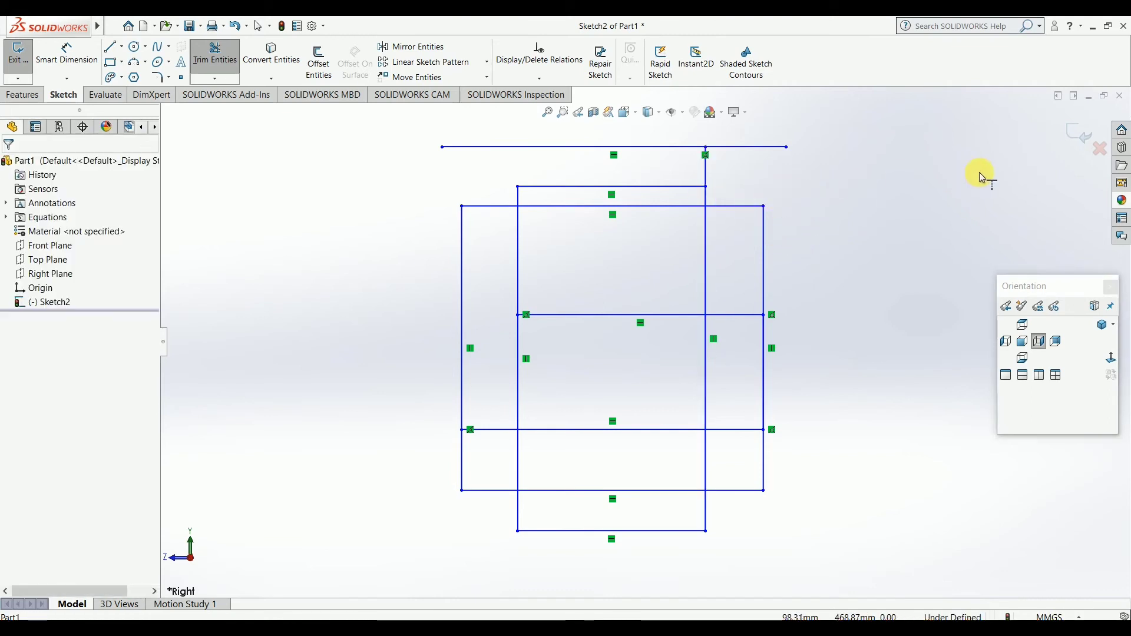
pyautogui.click(764, 267)
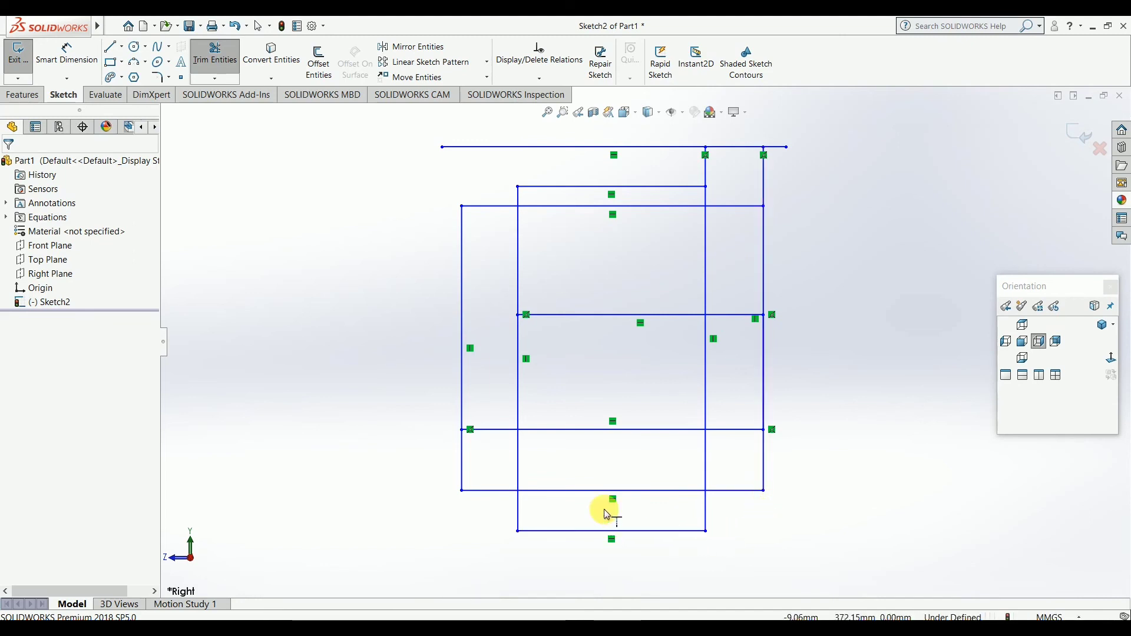
pyautogui.click(110, 46)
# Step: Draw a long horizontal line below the rectangles
pyautogui.click(442, 569)
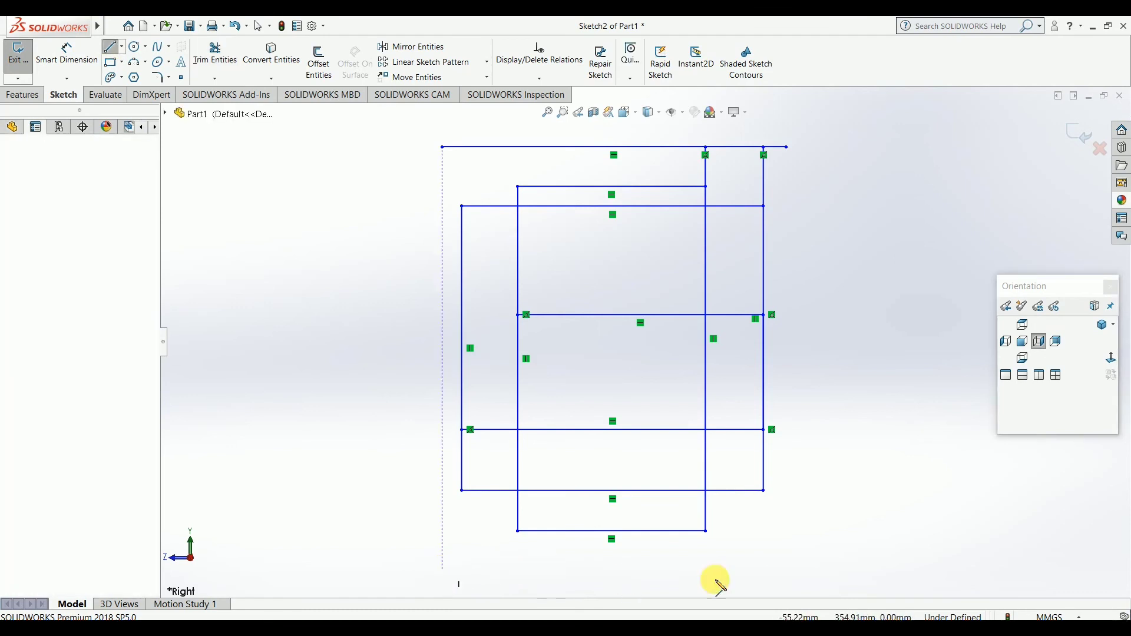
pyautogui.click(848, 569)
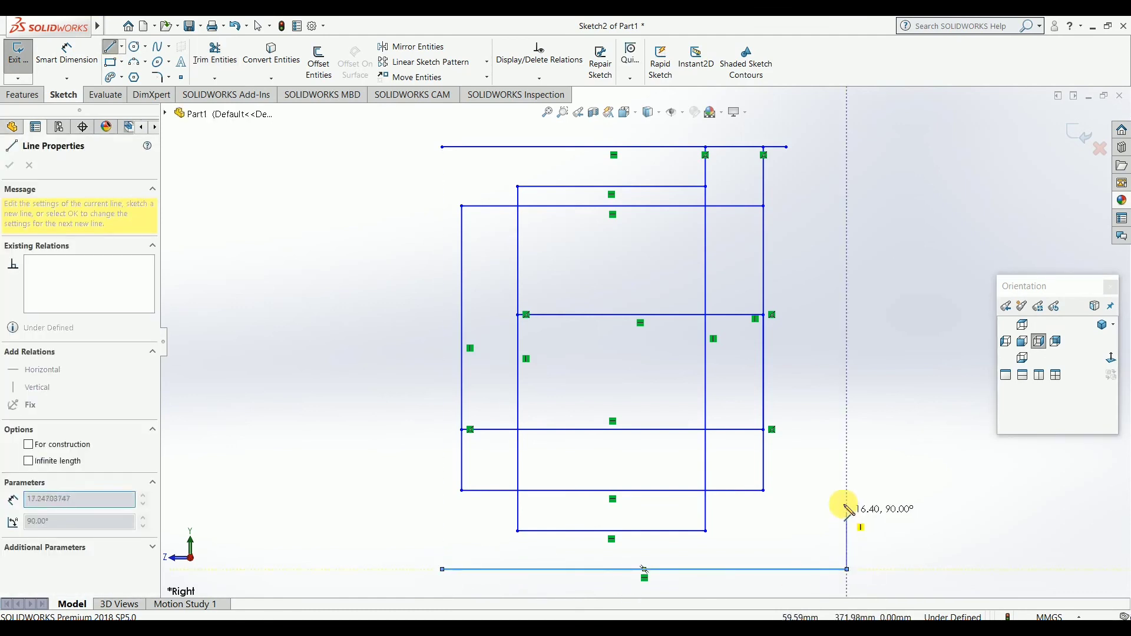
pyautogui.press('Escape')
pyautogui.press('Escape')
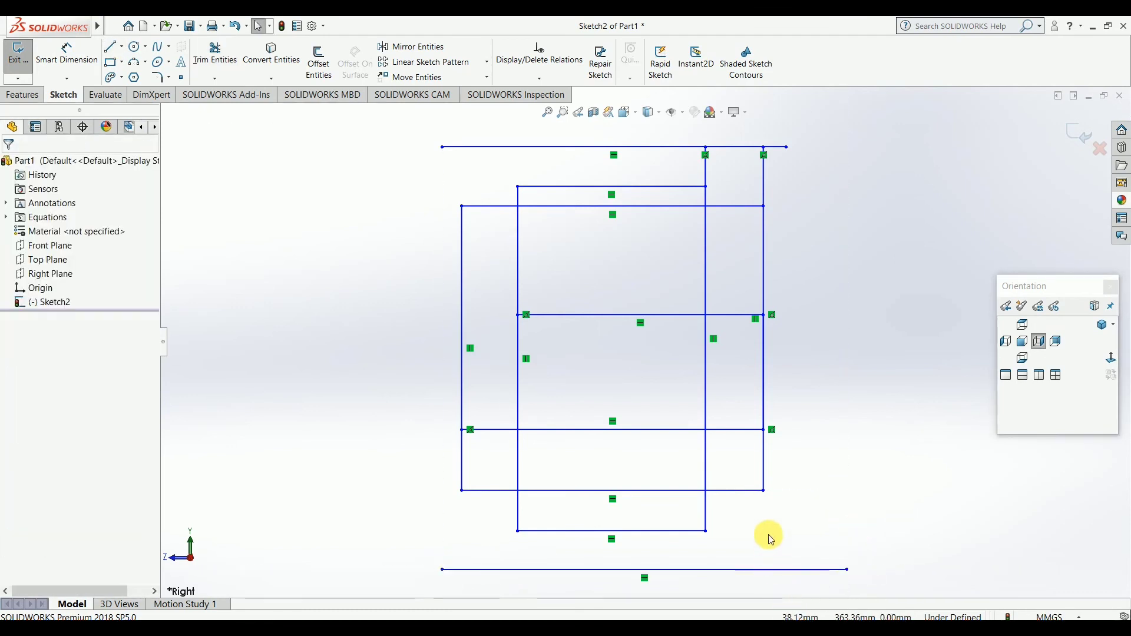
# Step: Extend the outer right vertical line down to the new bottom line
pyautogui.click(641, 430)
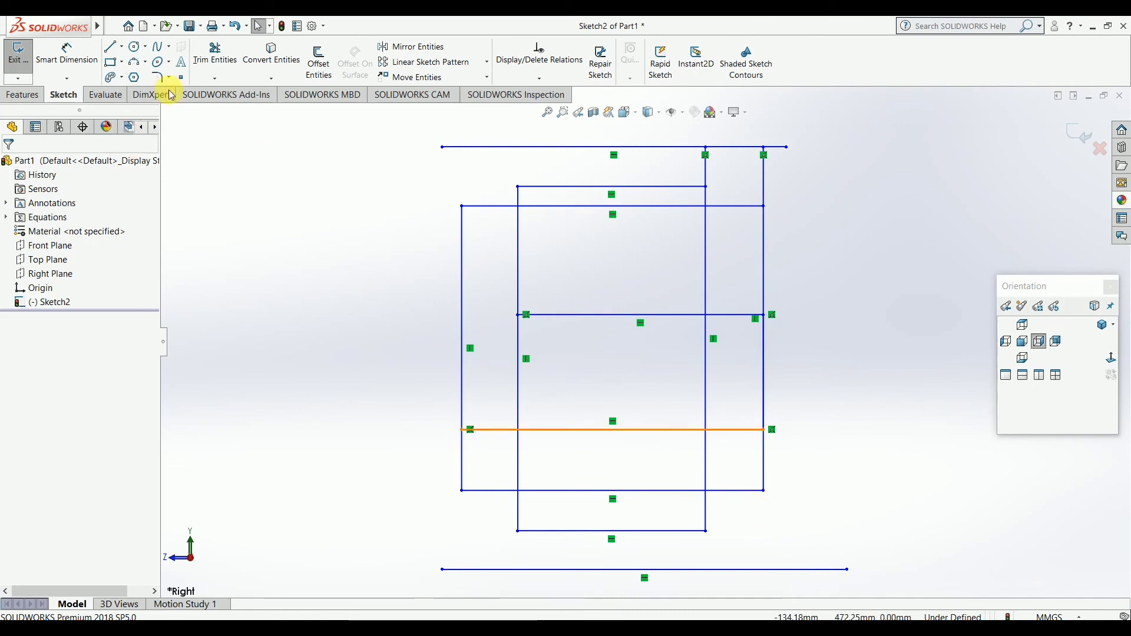
pyautogui.click(229, 80)
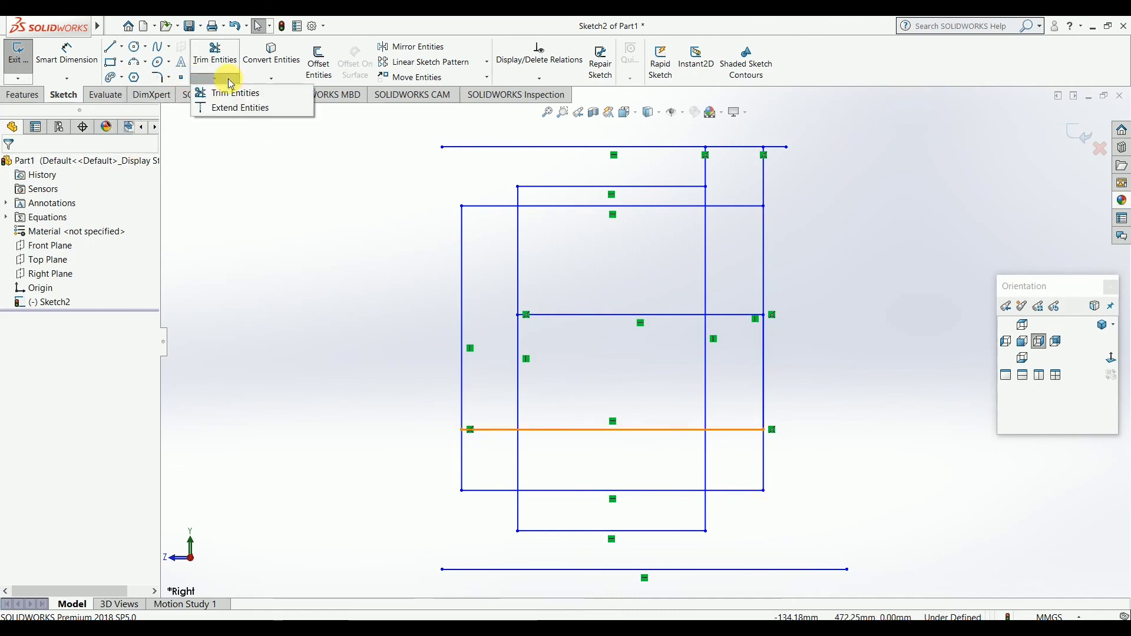
pyautogui.click(241, 108)
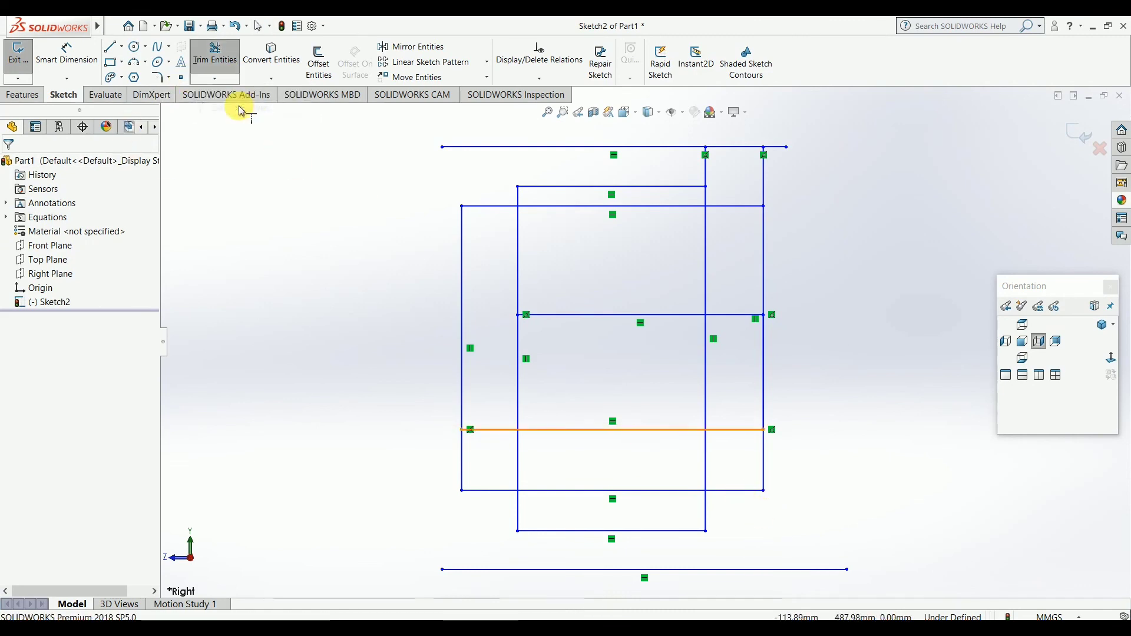
pyautogui.click(765, 476)
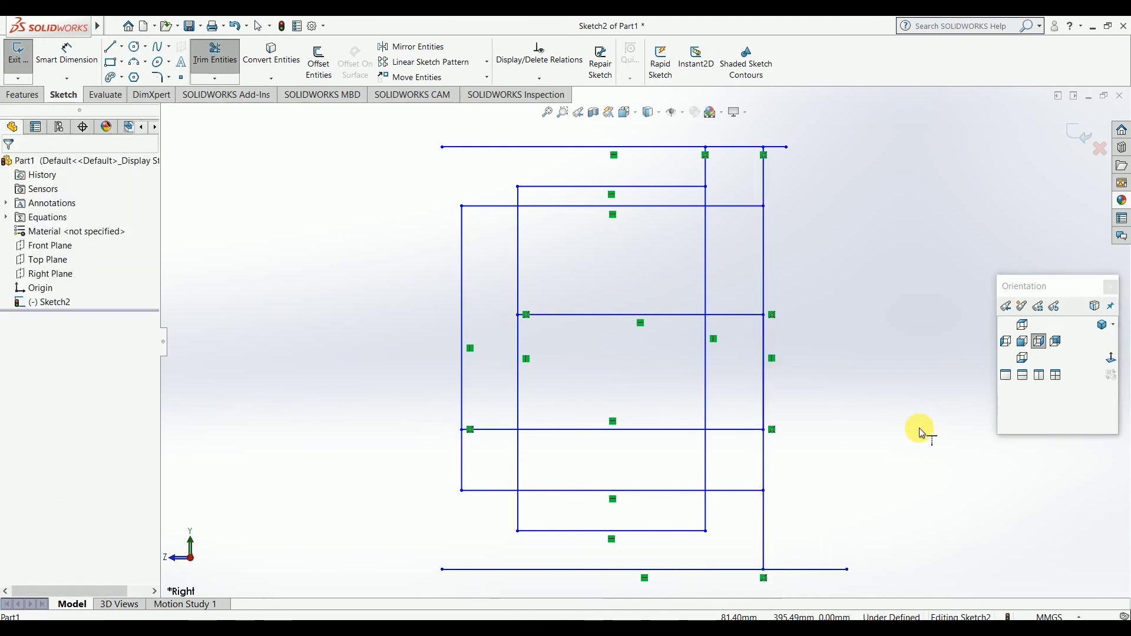
pyautogui.scroll(-2, 981, 357)
pyautogui.scroll(3, 863, 336)
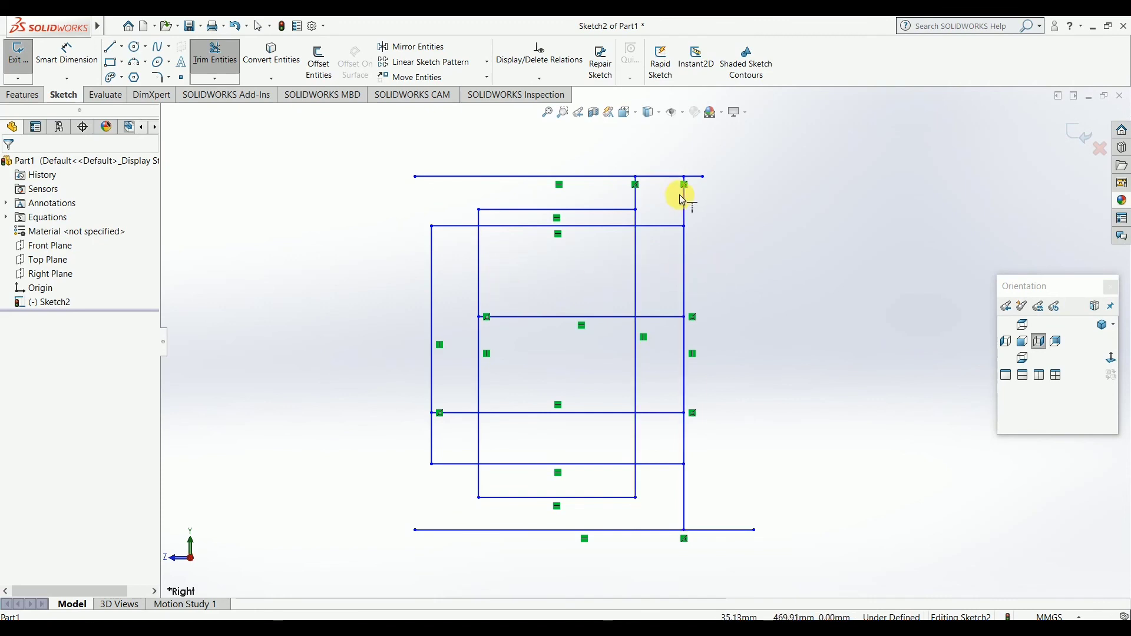
pyautogui.press('Escape')
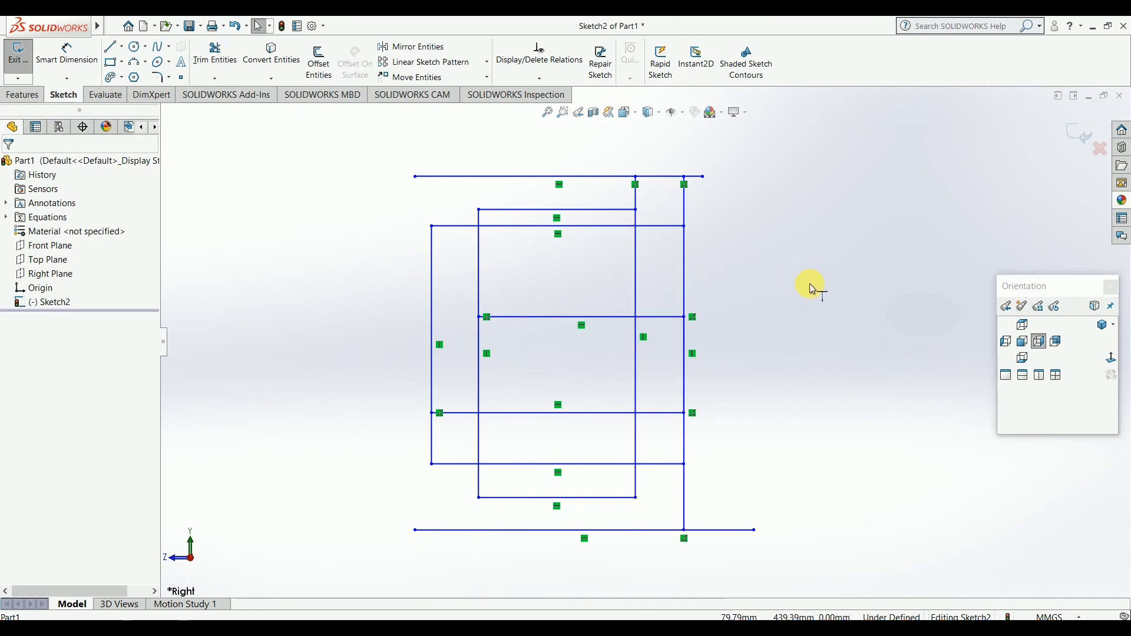